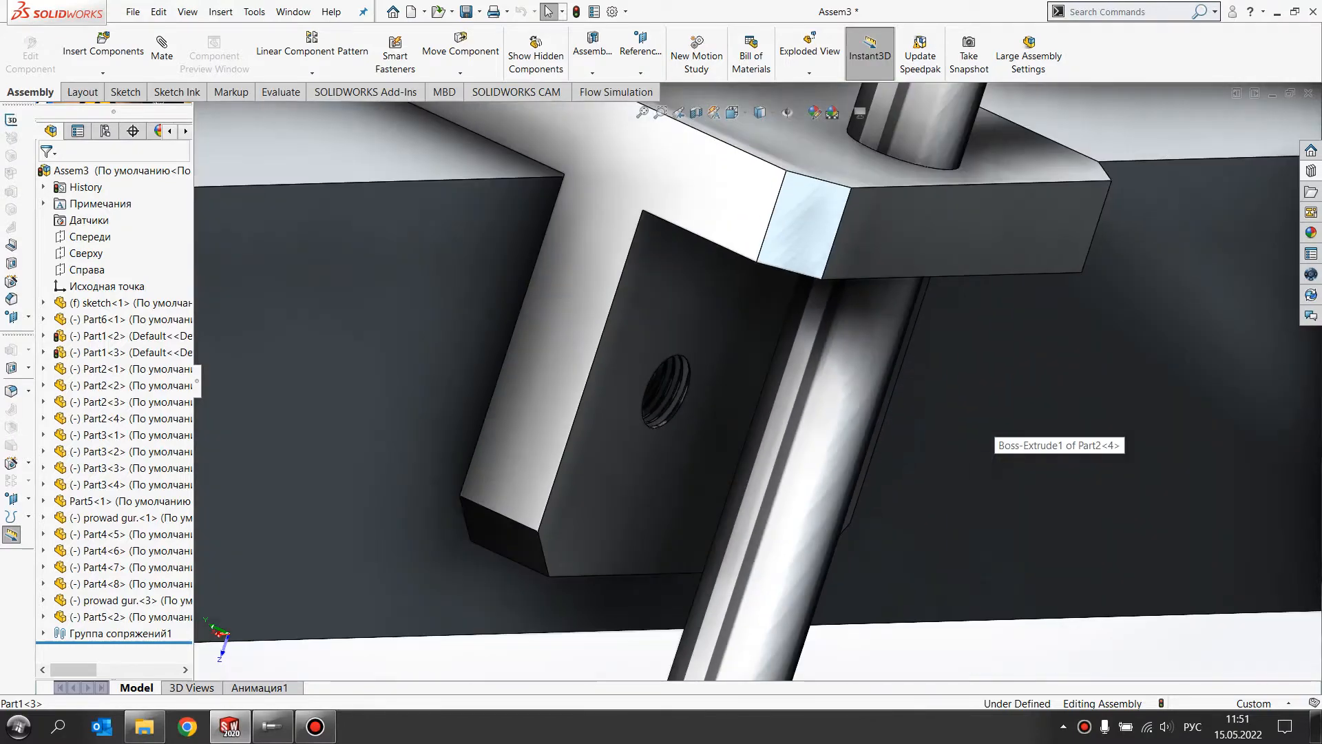
Examine the brackets with their threaded holes, the rods and the rod clamps along the assembly.
middle_click_drag(890, 375, 717, 382)
scroll(830, 293, "down", 8)
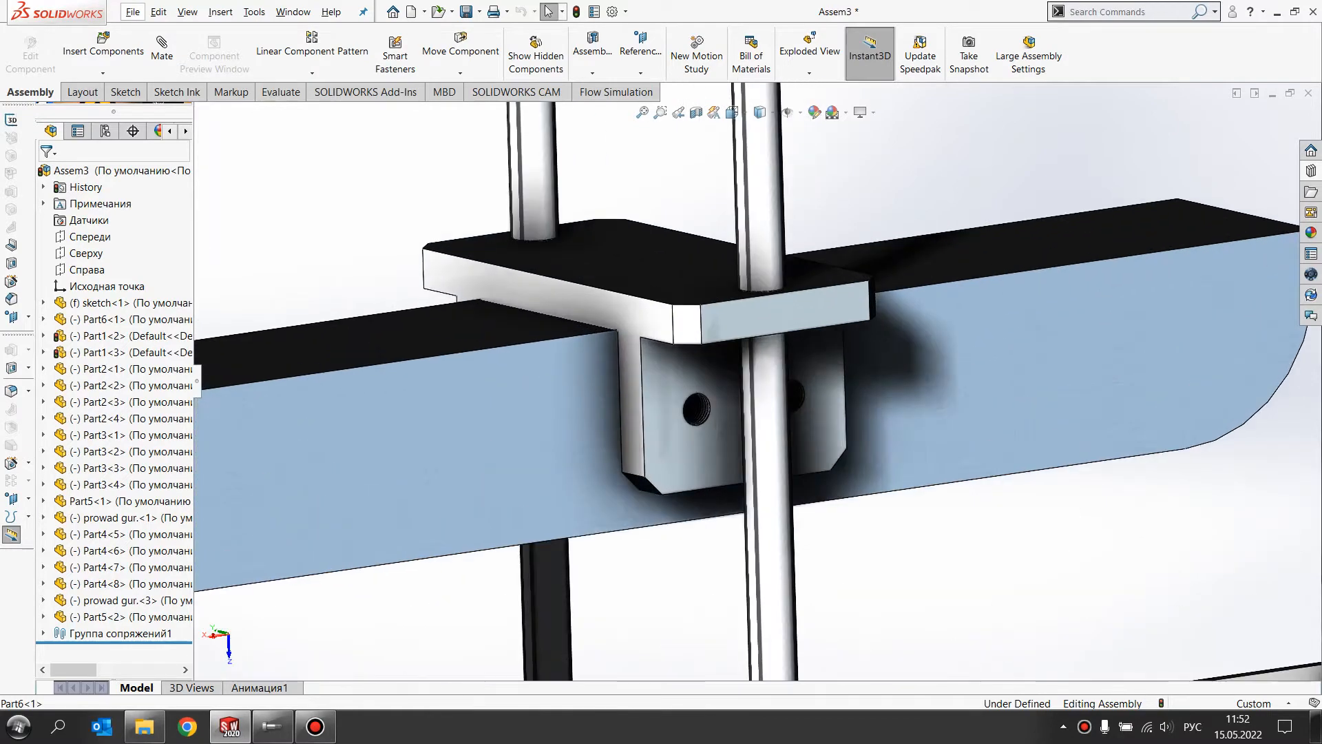
mouse_move(600, 388)
middle_mouse_down()
mouse_move(716, 379)
mouse_move(606, 387)
middle_mouse_up()
scroll(747, 379, "up", 8)
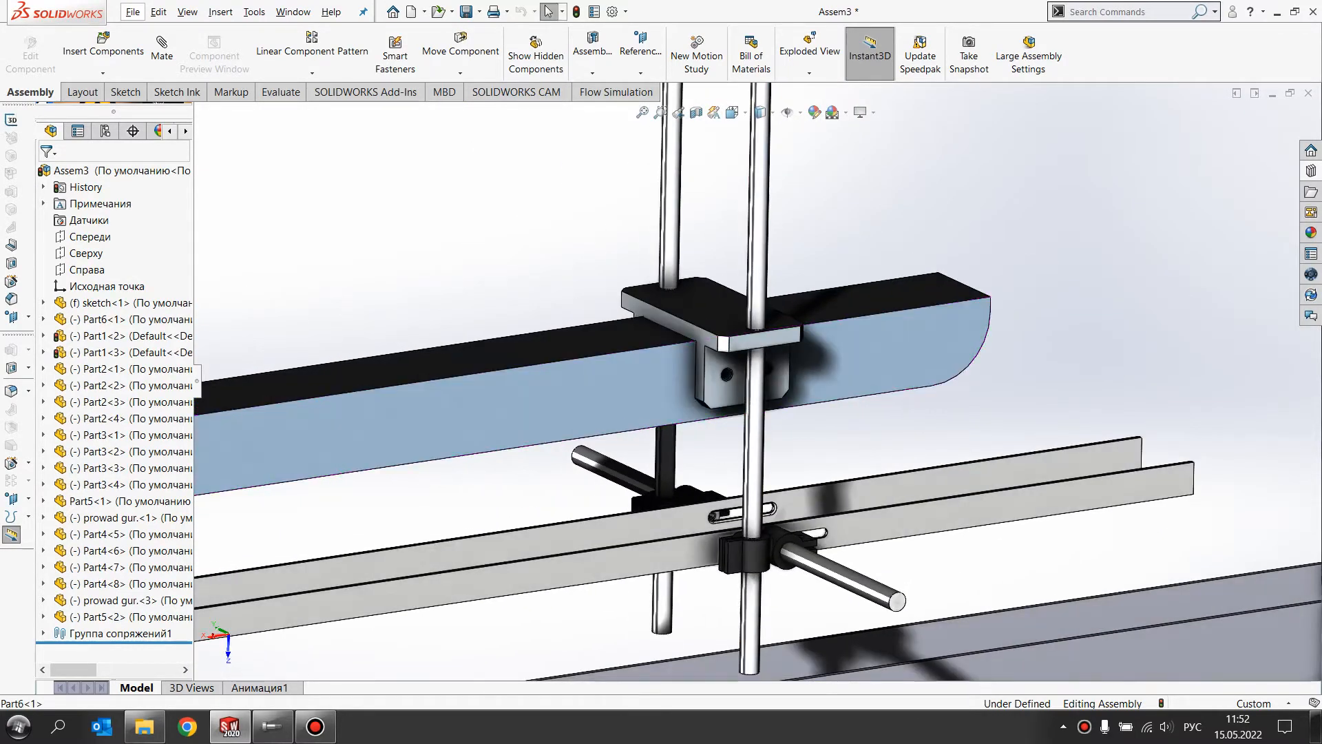
scroll(754, 544, "down", 10)
middle_click_drag(732, 522, 614, 515)
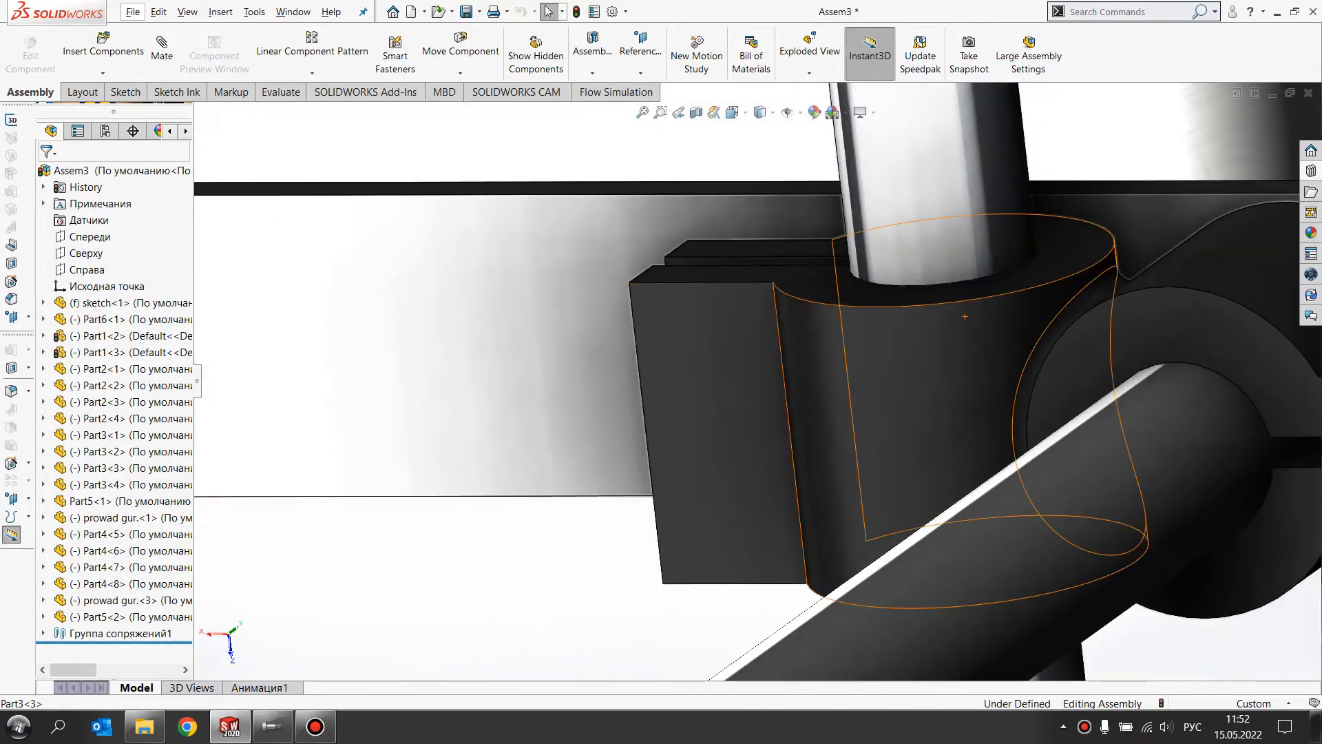
scroll(965, 316, "up", 8)
scroll(978, 365, "down", 6)
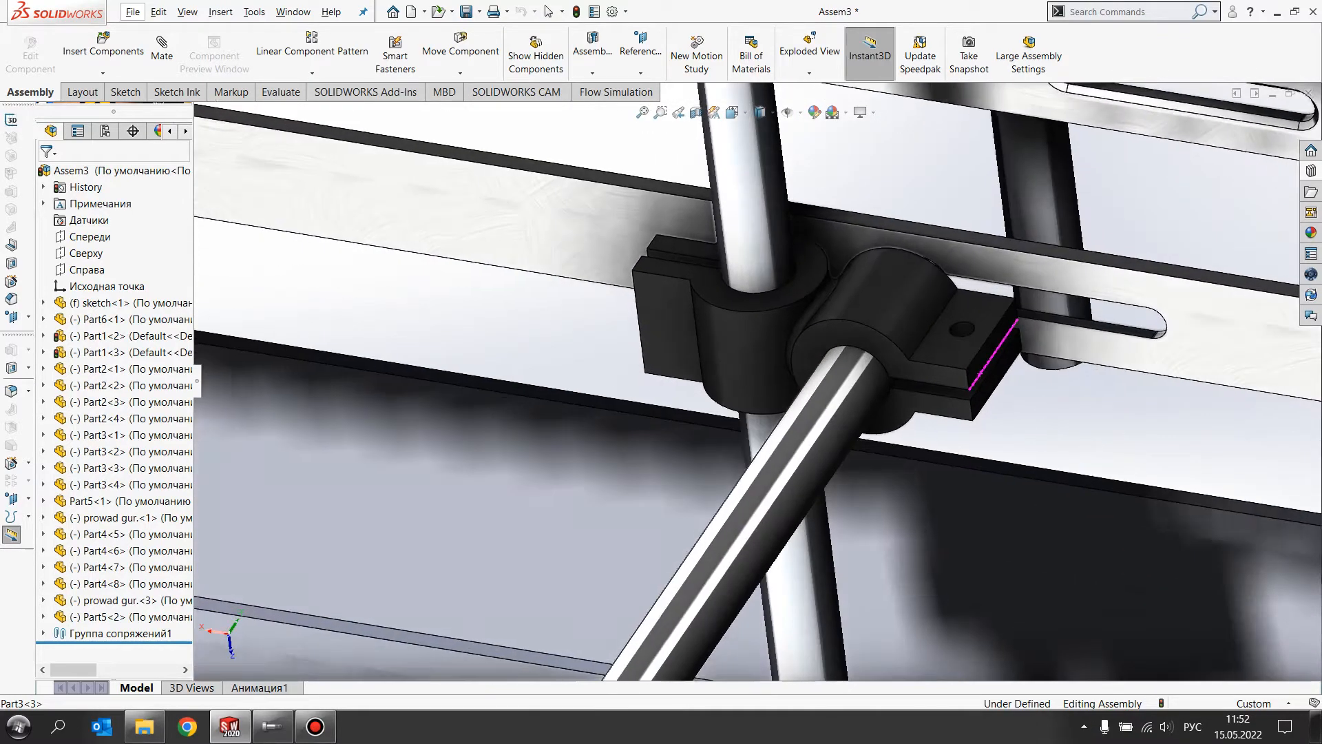
middle_click_drag(980, 374, 971, 318)
scroll(999, 358, "up", 4)
scroll(971, 318, "up", 4)
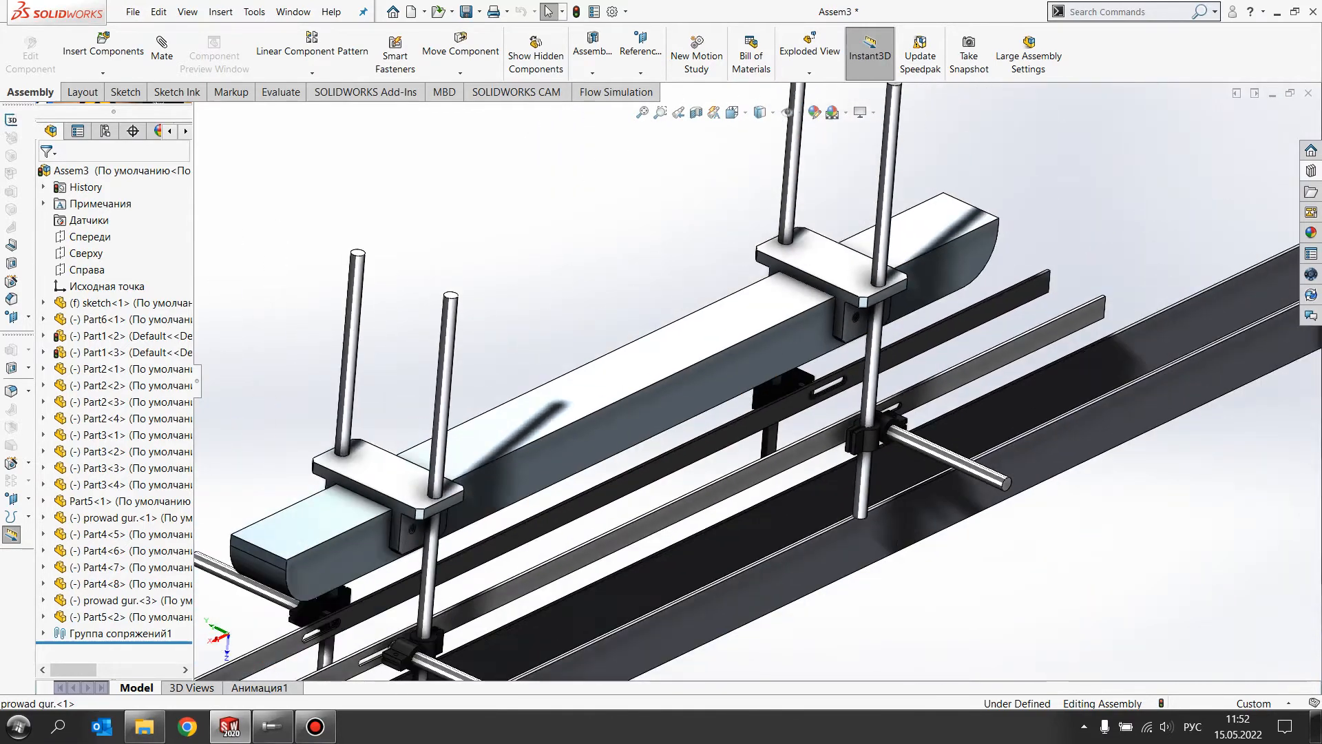
scroll(830, 407, "up", 2)
mouse_move(830, 406)
middle_mouse_down()
mouse_move(792, 344)
mouse_move(823, 385)
middle_mouse_up()
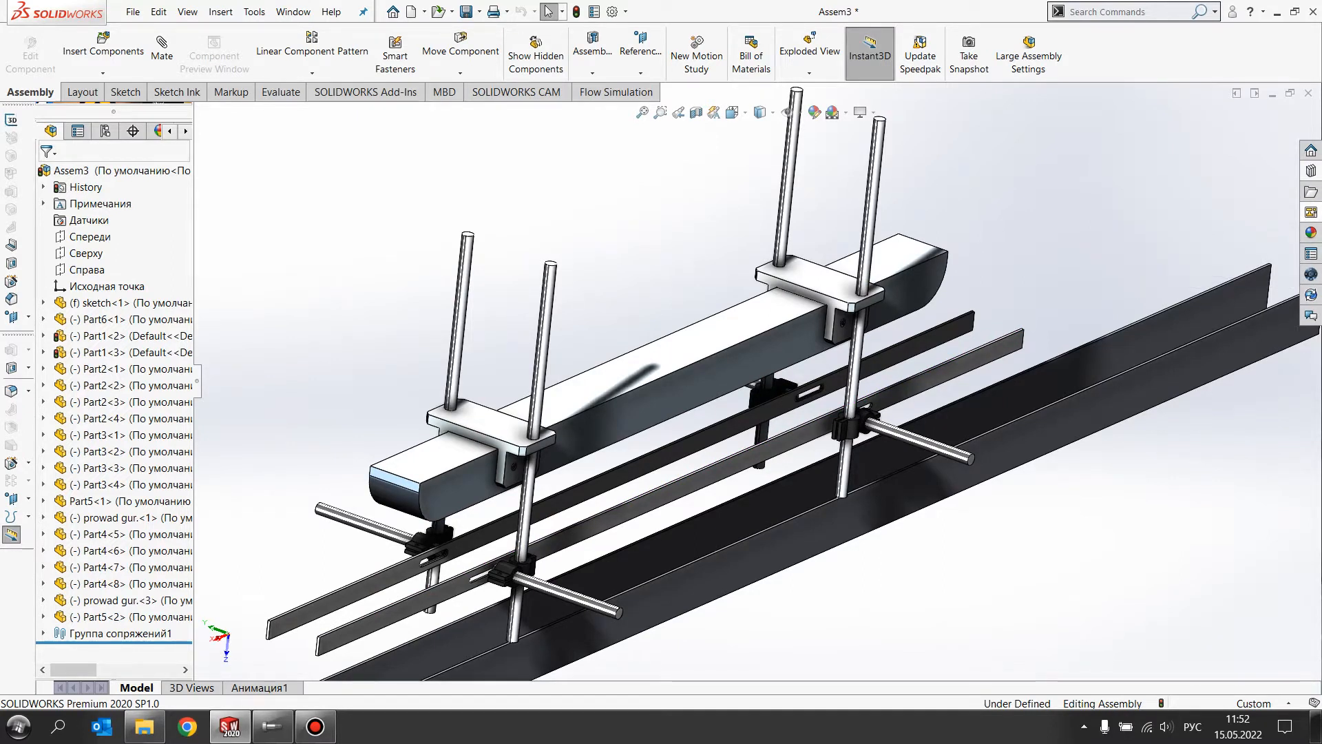
Insert a Hex Socket Head ISO 4762 screw from the Design Library into empty space beside the assembly.
left_click(1310, 192)
left_click(1101, 171)
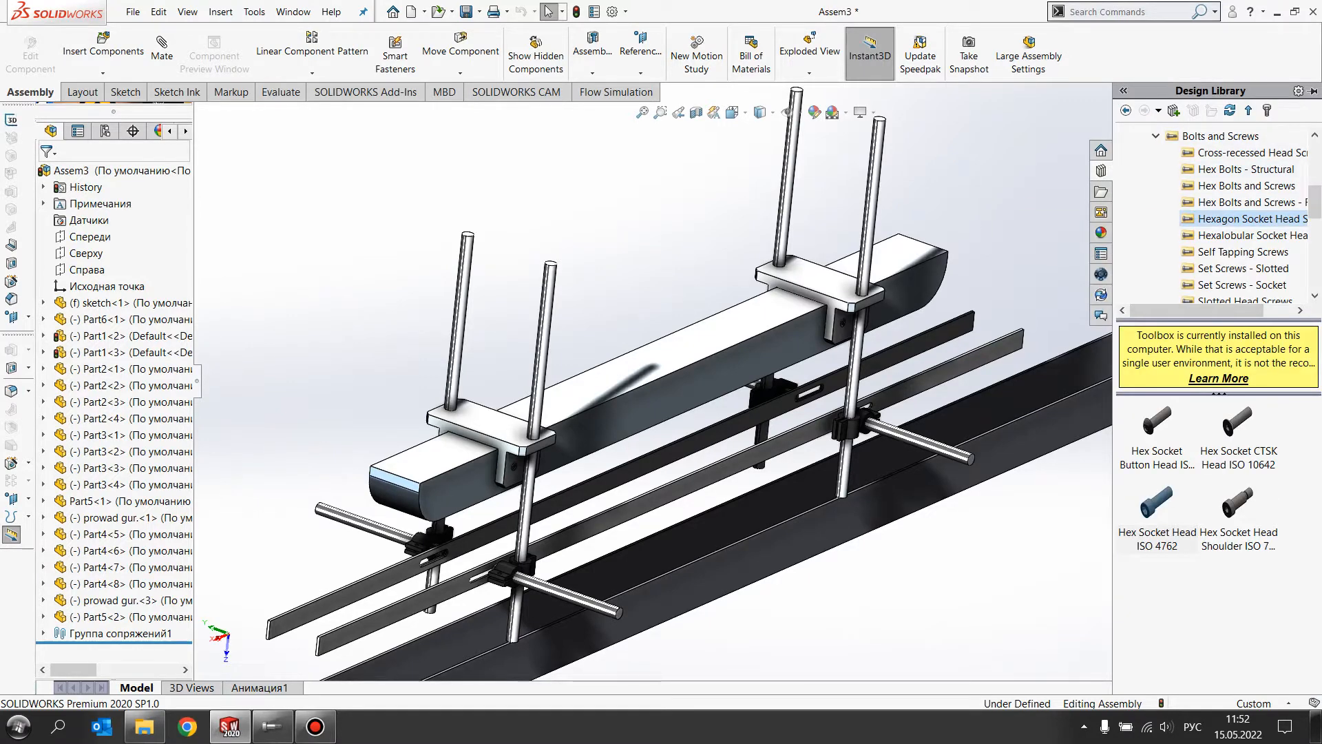
right_click(1149, 509)
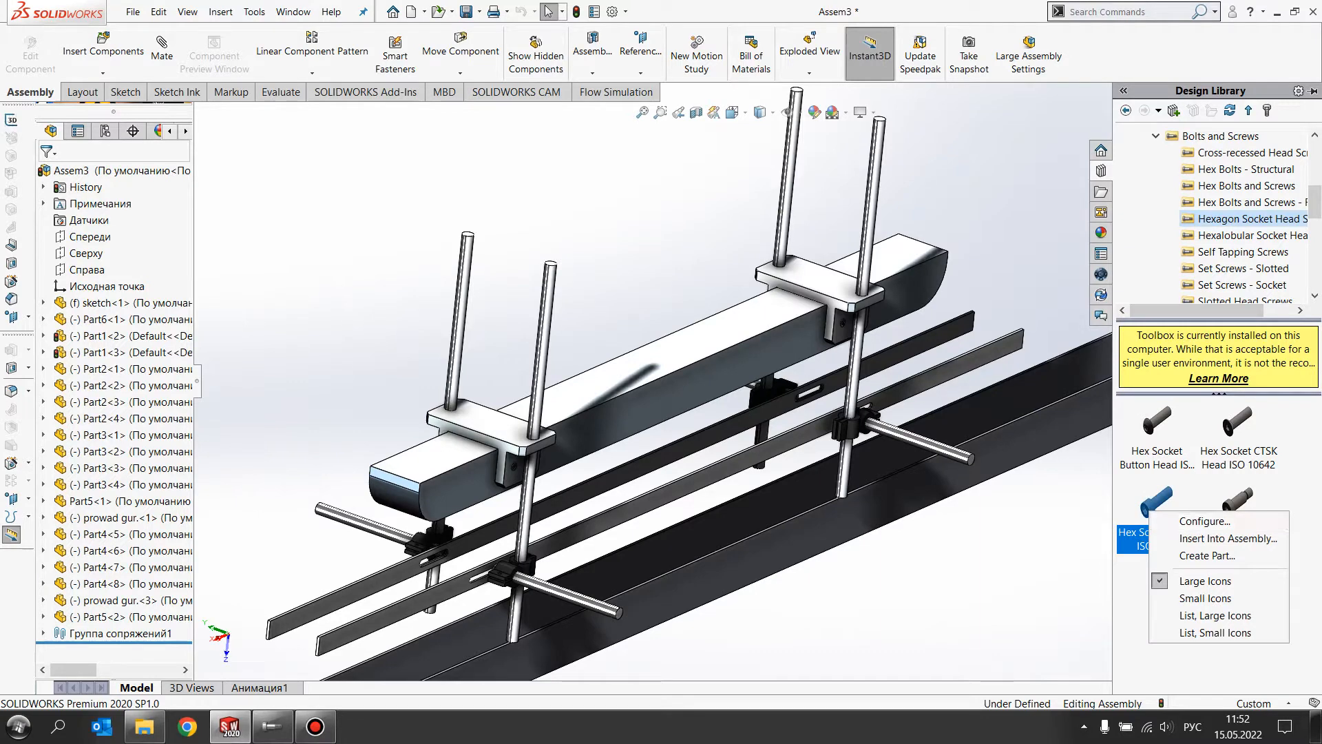
left_click(1228, 538)
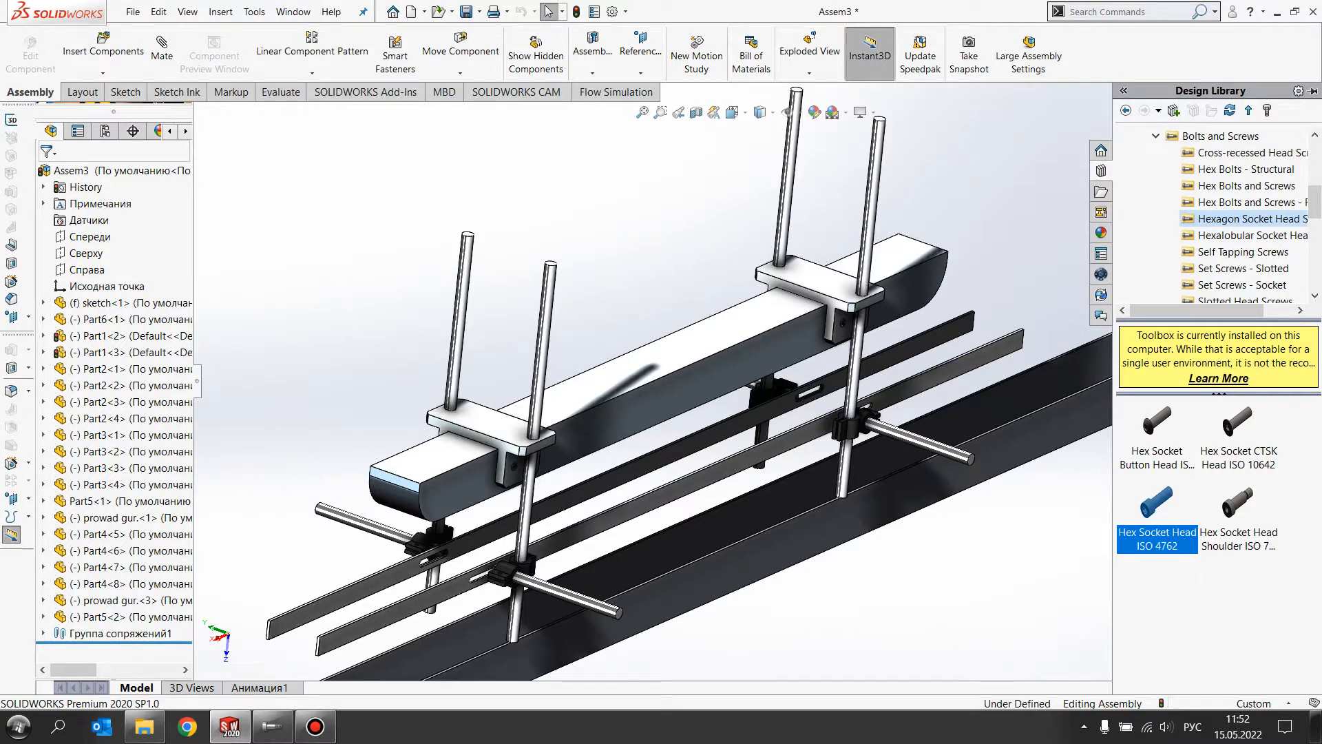
left_click_drag(1129, 531, 964, 544)
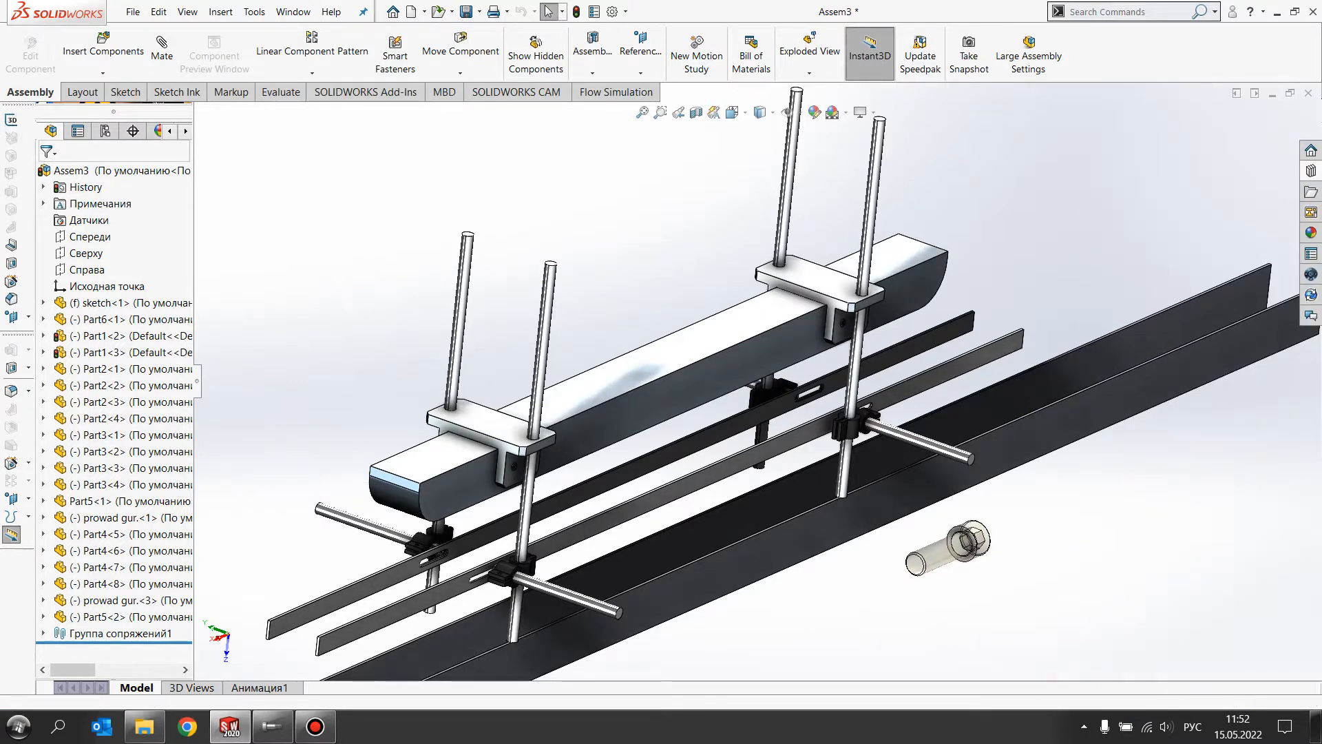
left_click_drag(948, 544, 950, 548)
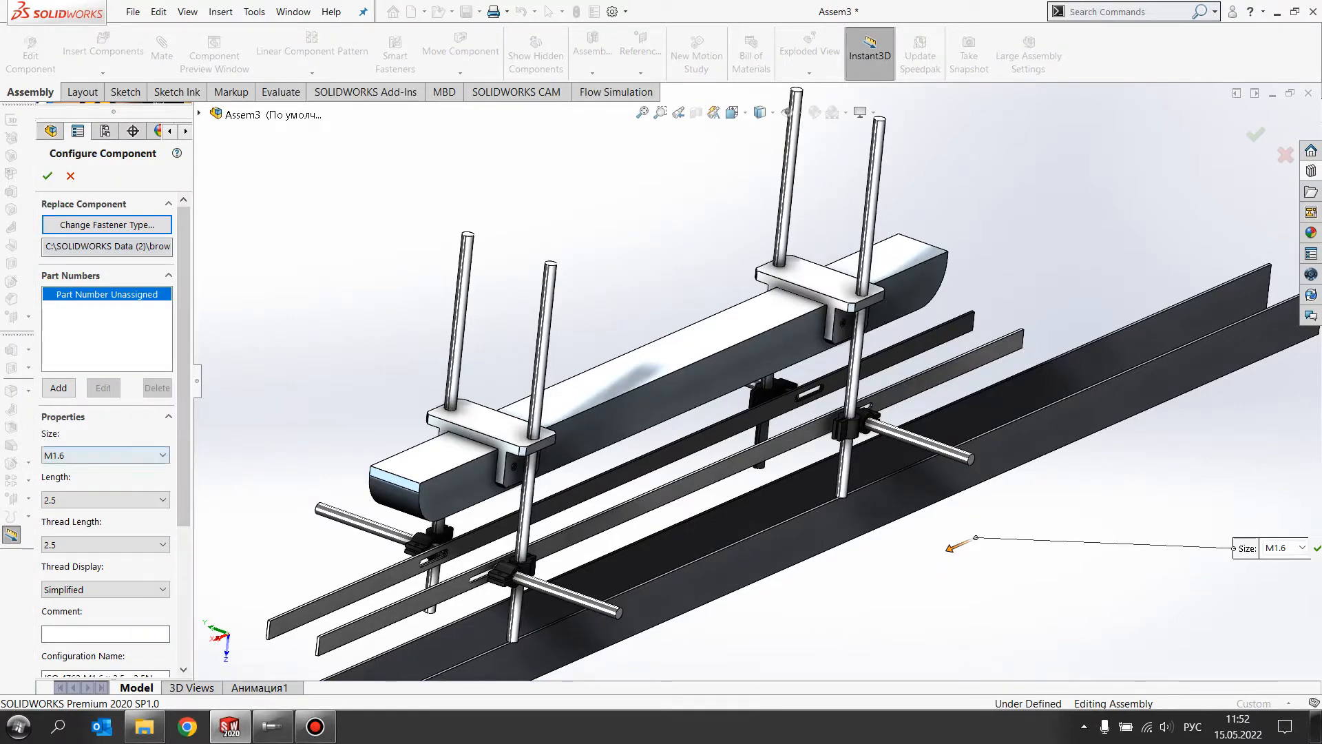
Configure the socket head screw as size M8 with Schematic thread display.
left_click(104, 455)
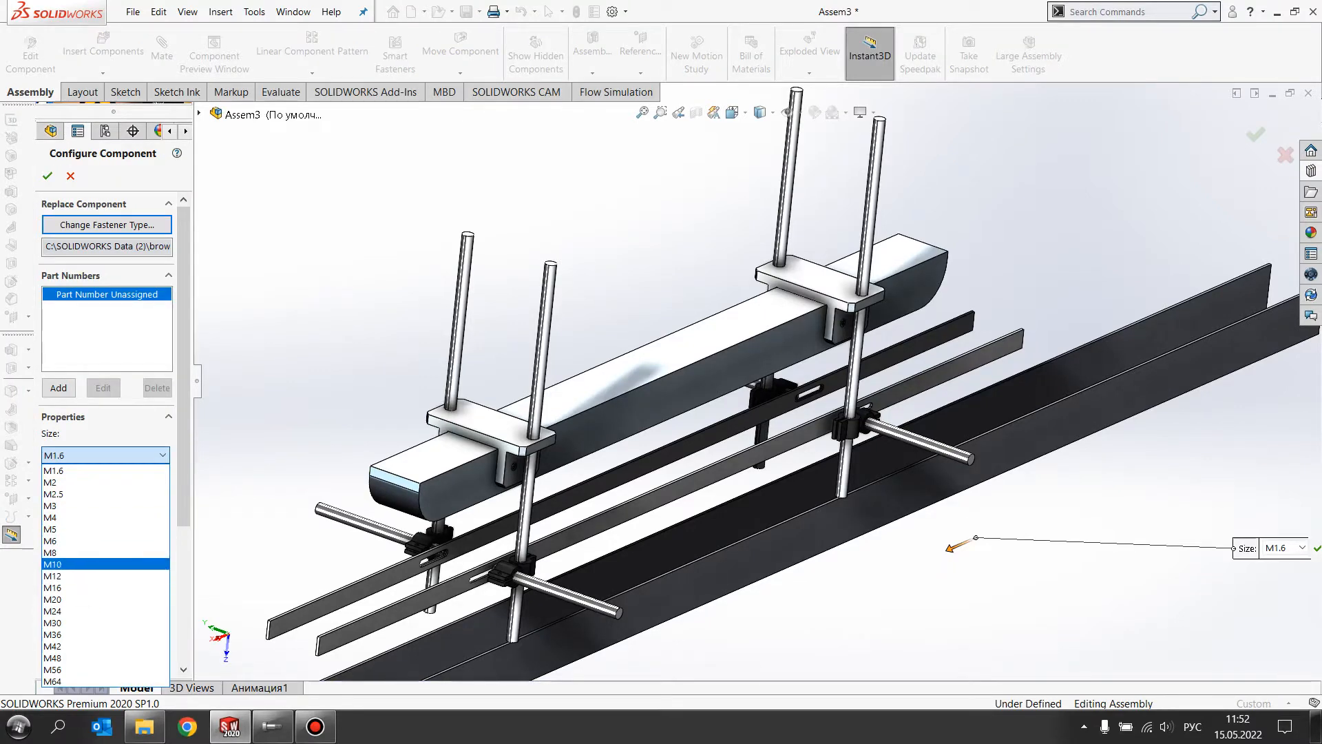
left_click(56, 553)
scroll(1004, 557, "down", 5)
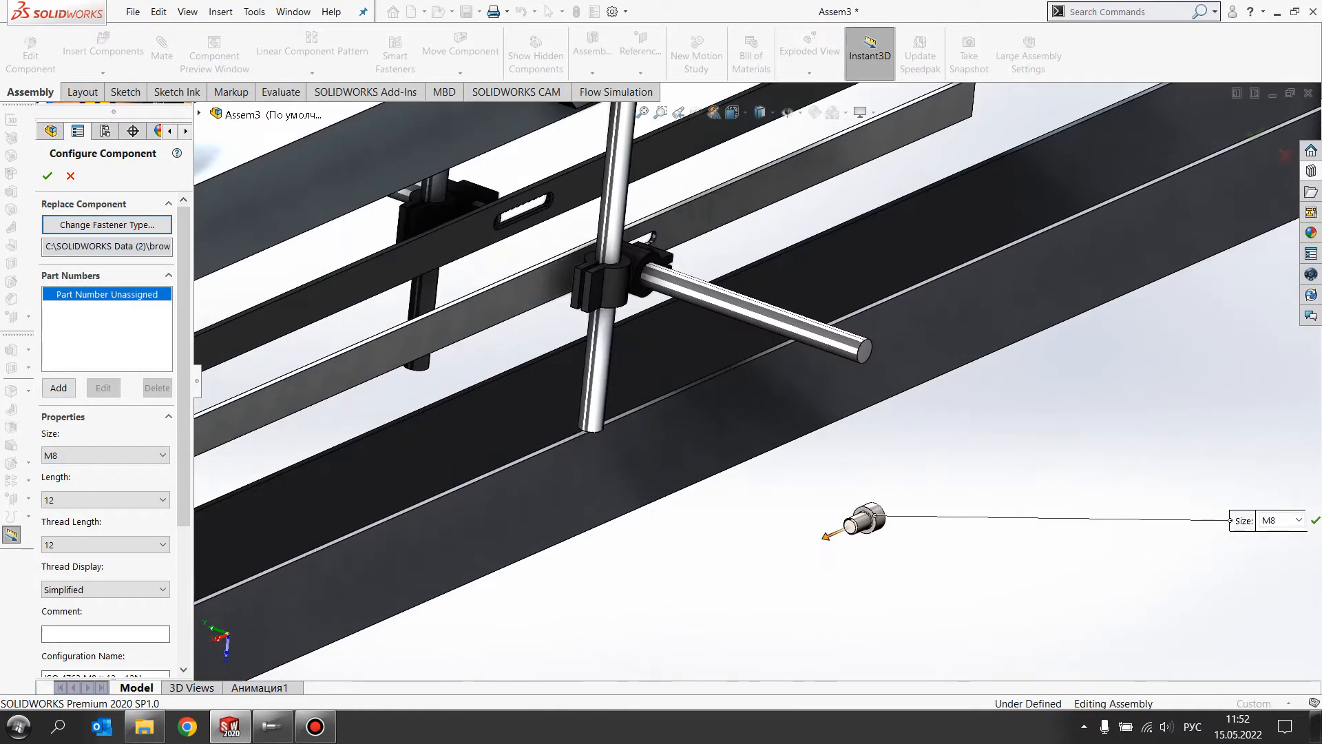
left_click(103, 589)
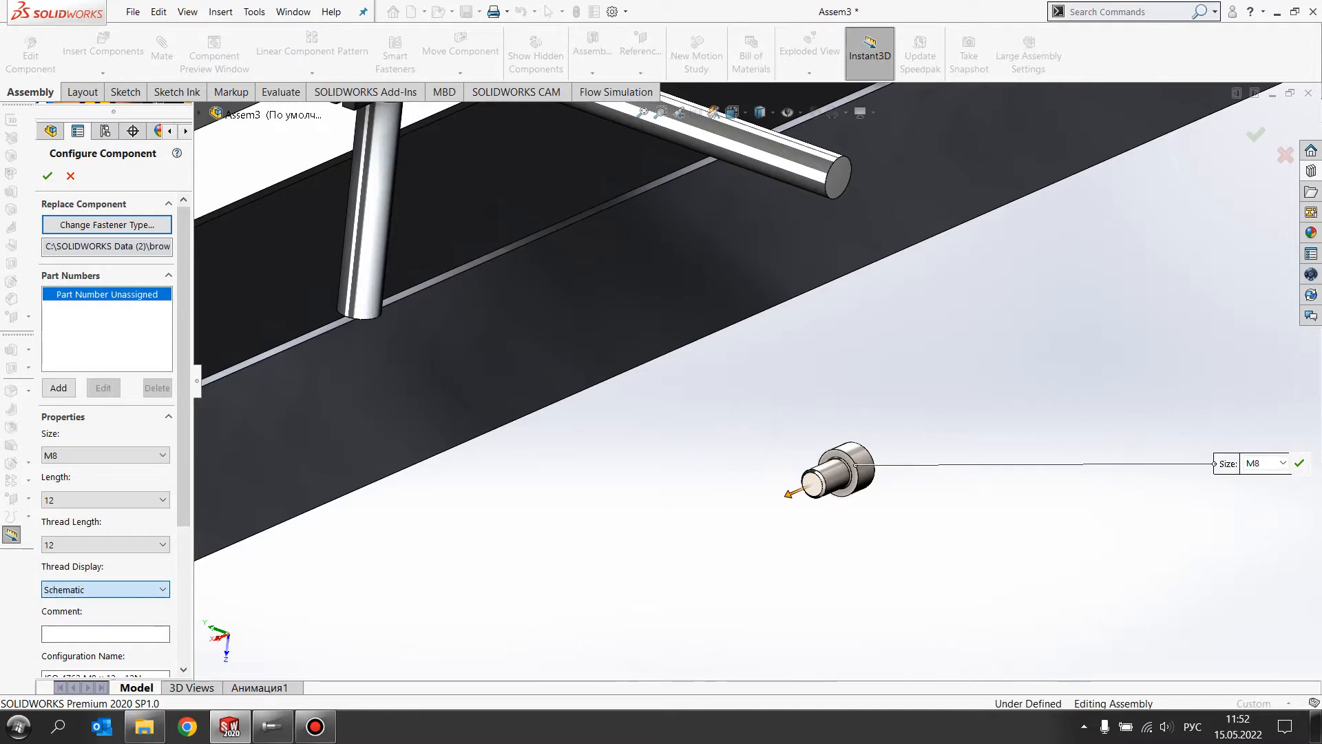
scroll(757, 382, "up", 3)
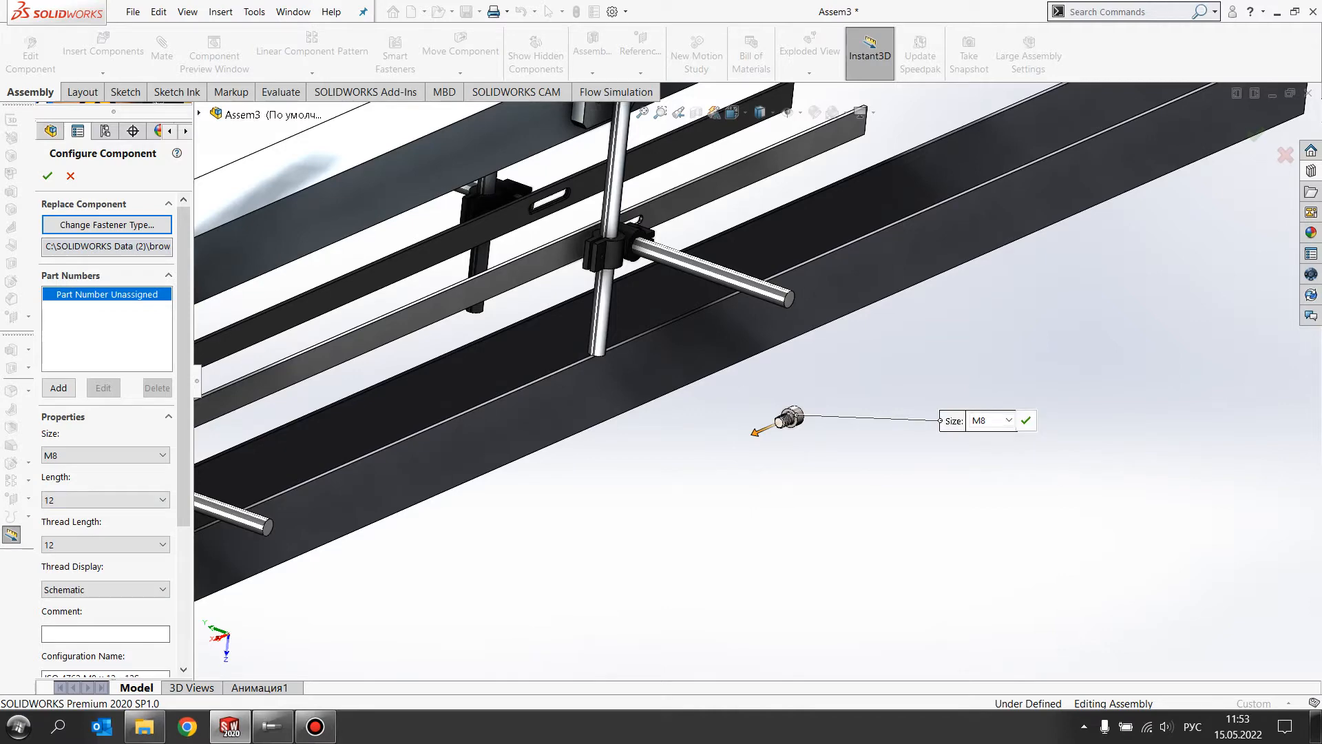
key("Return")
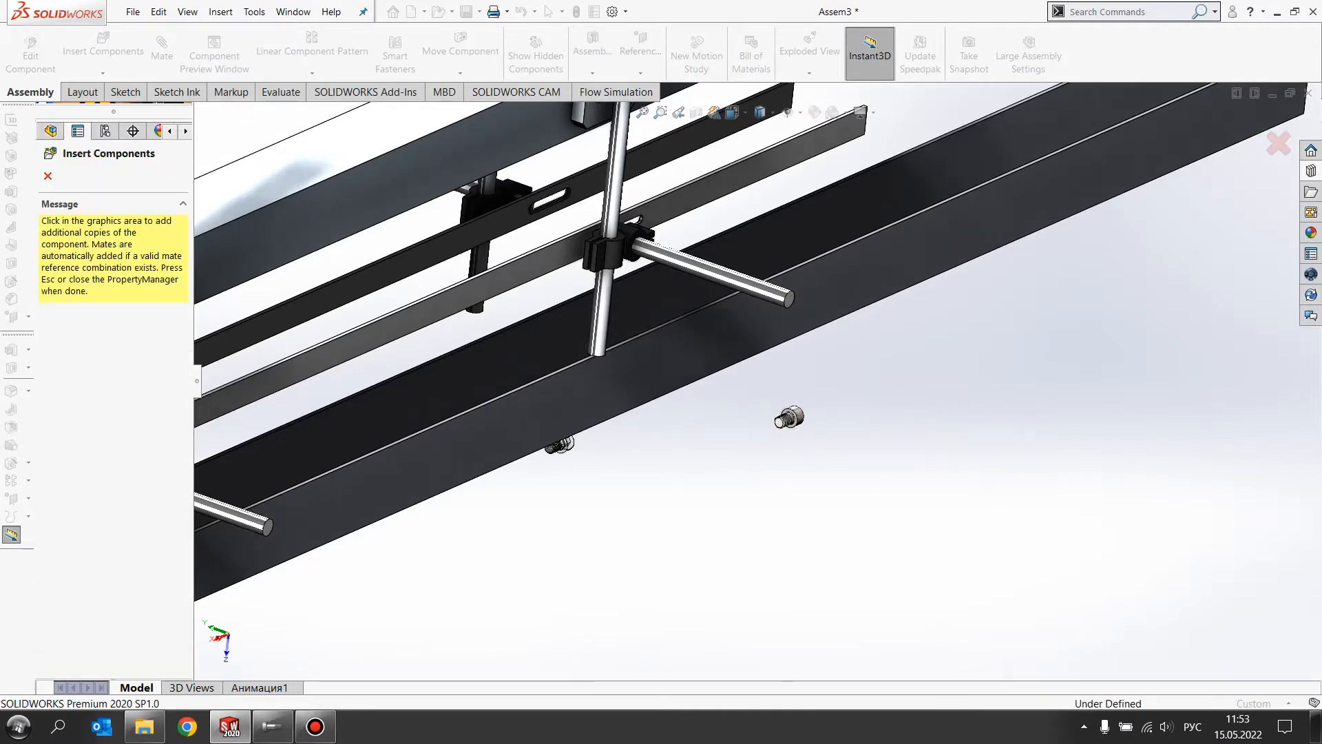
Place M8 screws in both threaded holes on one side of the nearest beam bracket.
scroll(447, 438, "up", 4)
scroll(482, 385, "down", 7)
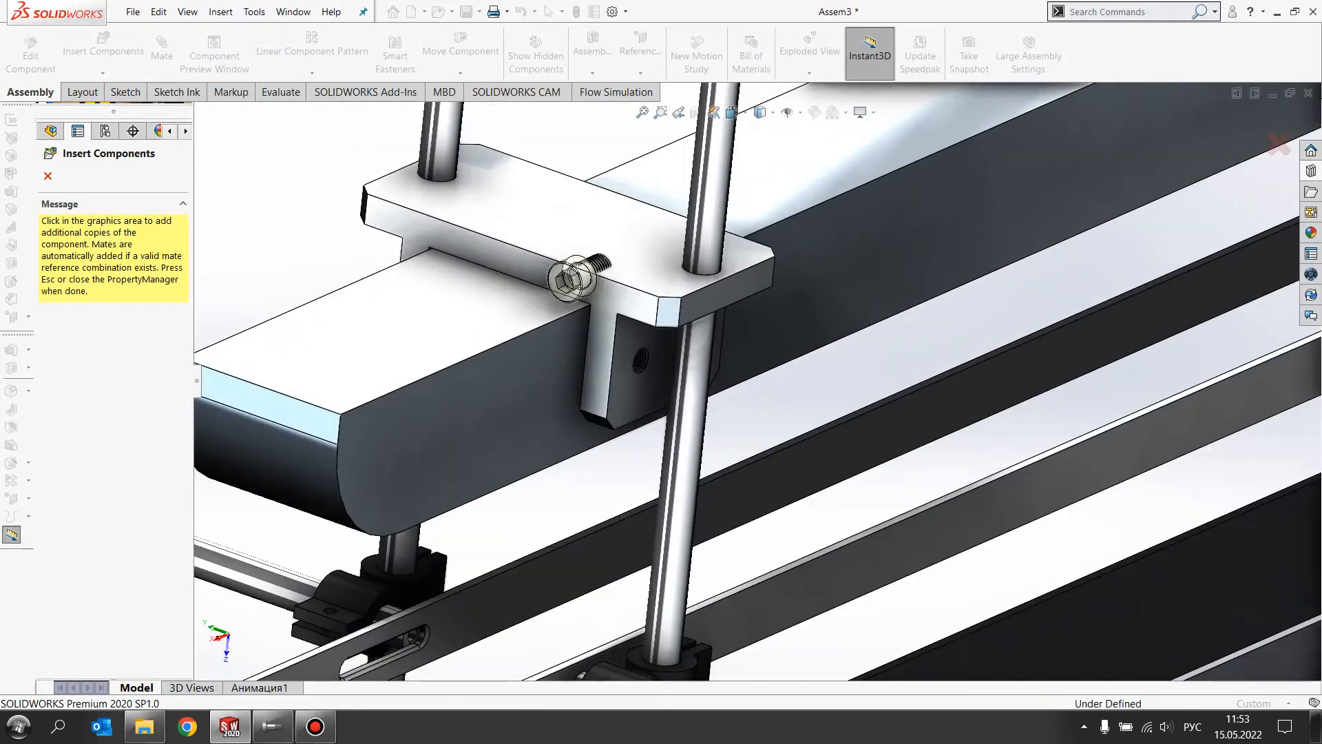
scroll(599, 351, "down", 2)
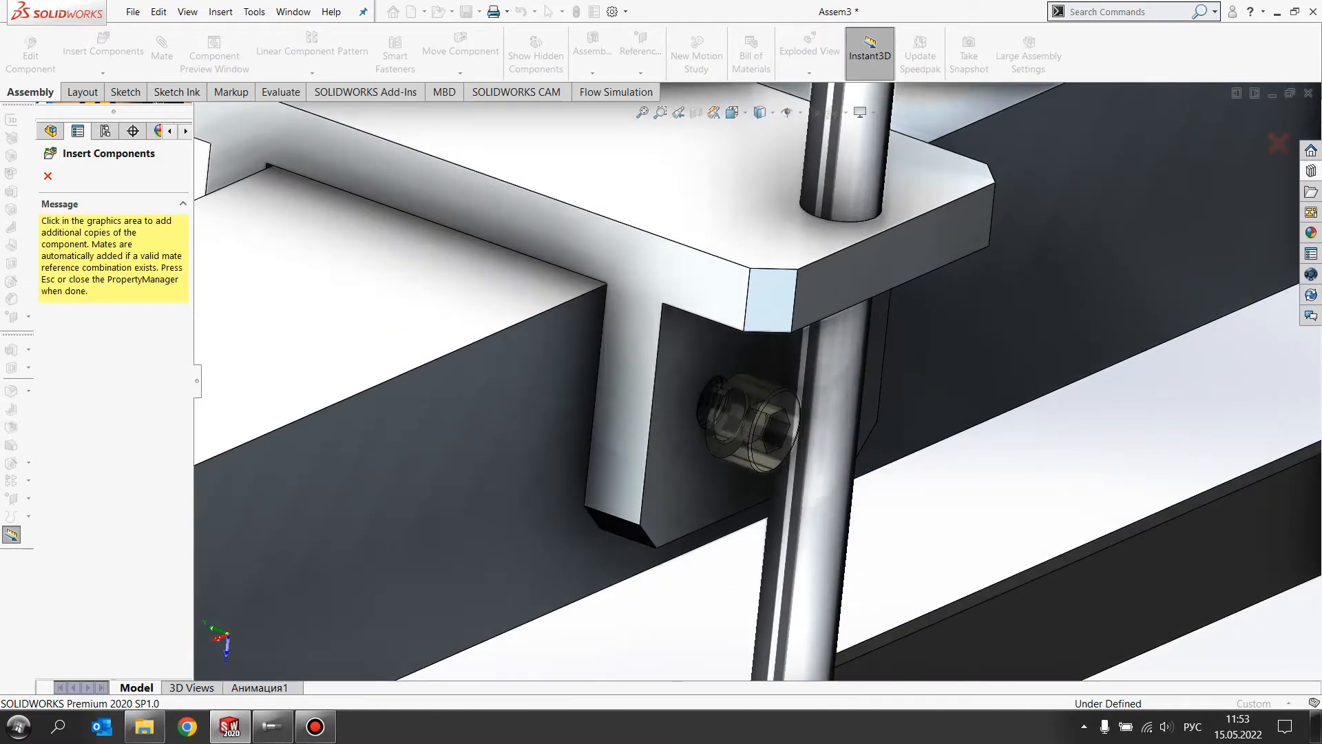
left_click(725, 407)
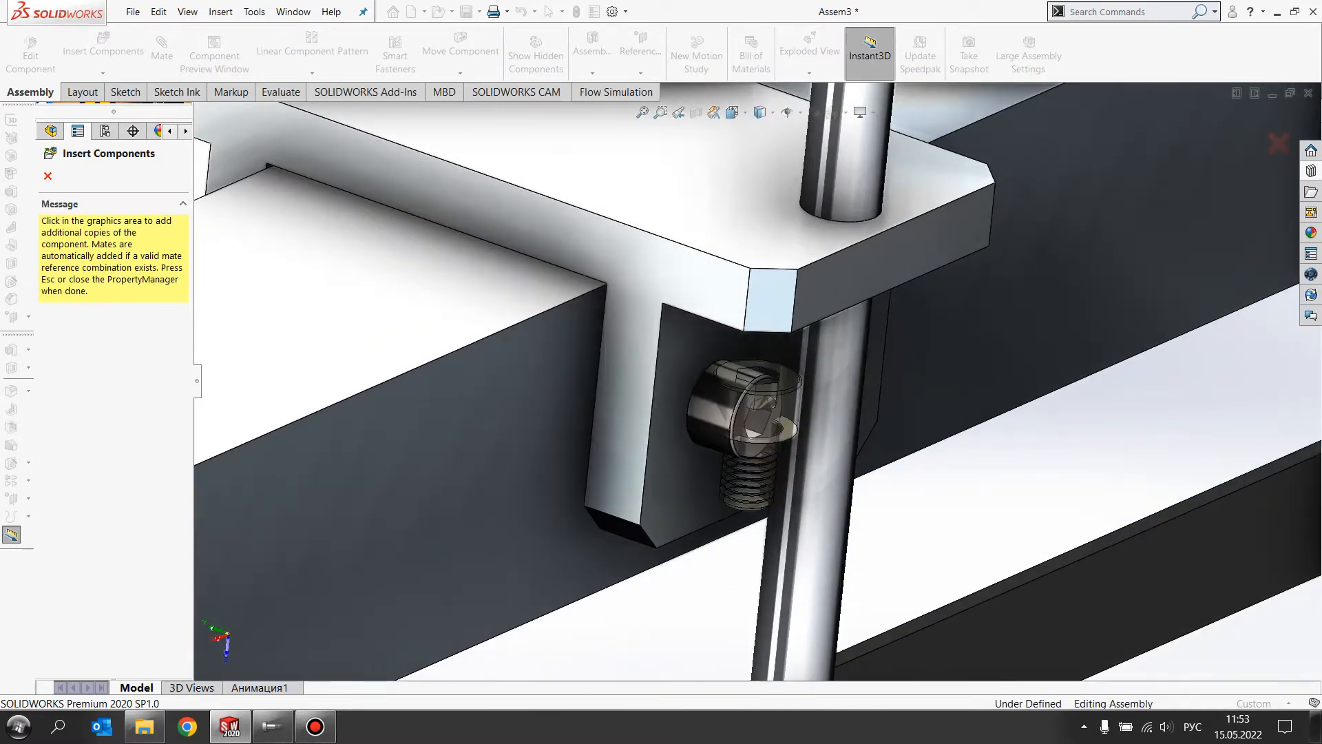
middle_click_drag(938, 412, 830, 415)
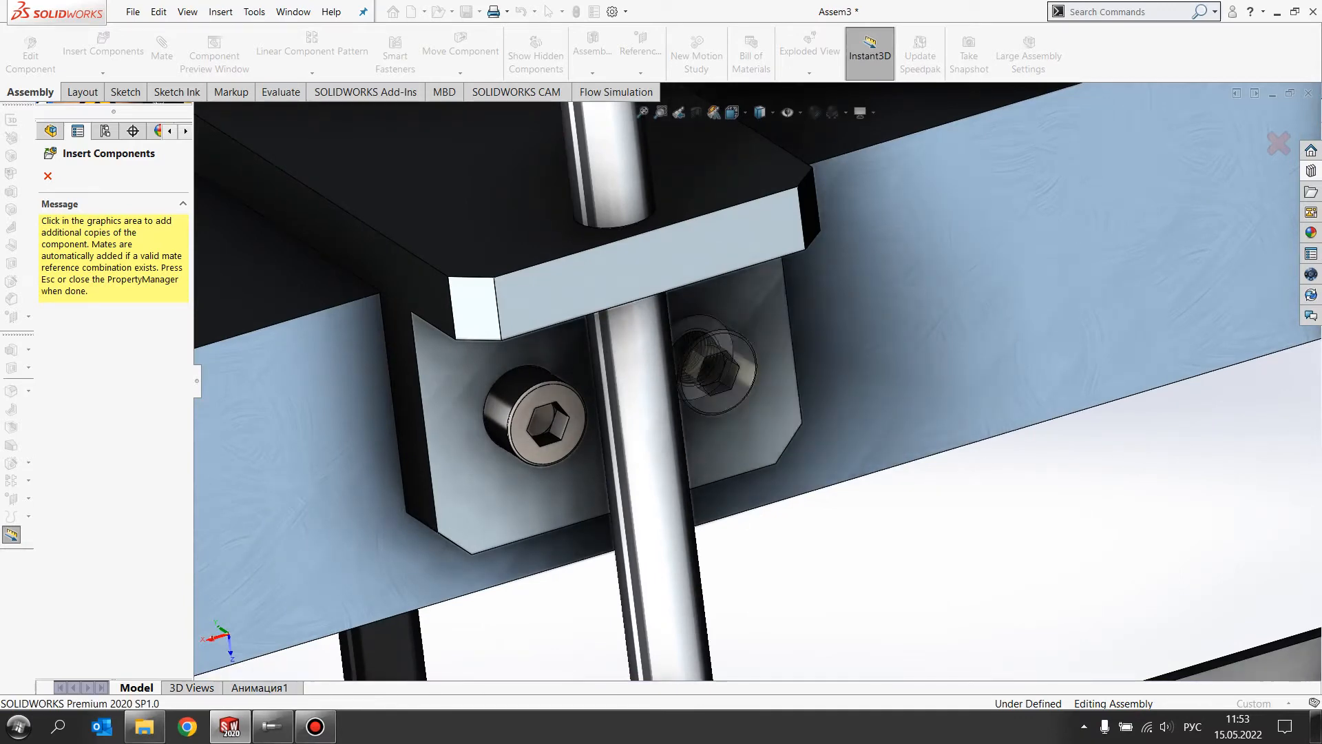
left_click(712, 371)
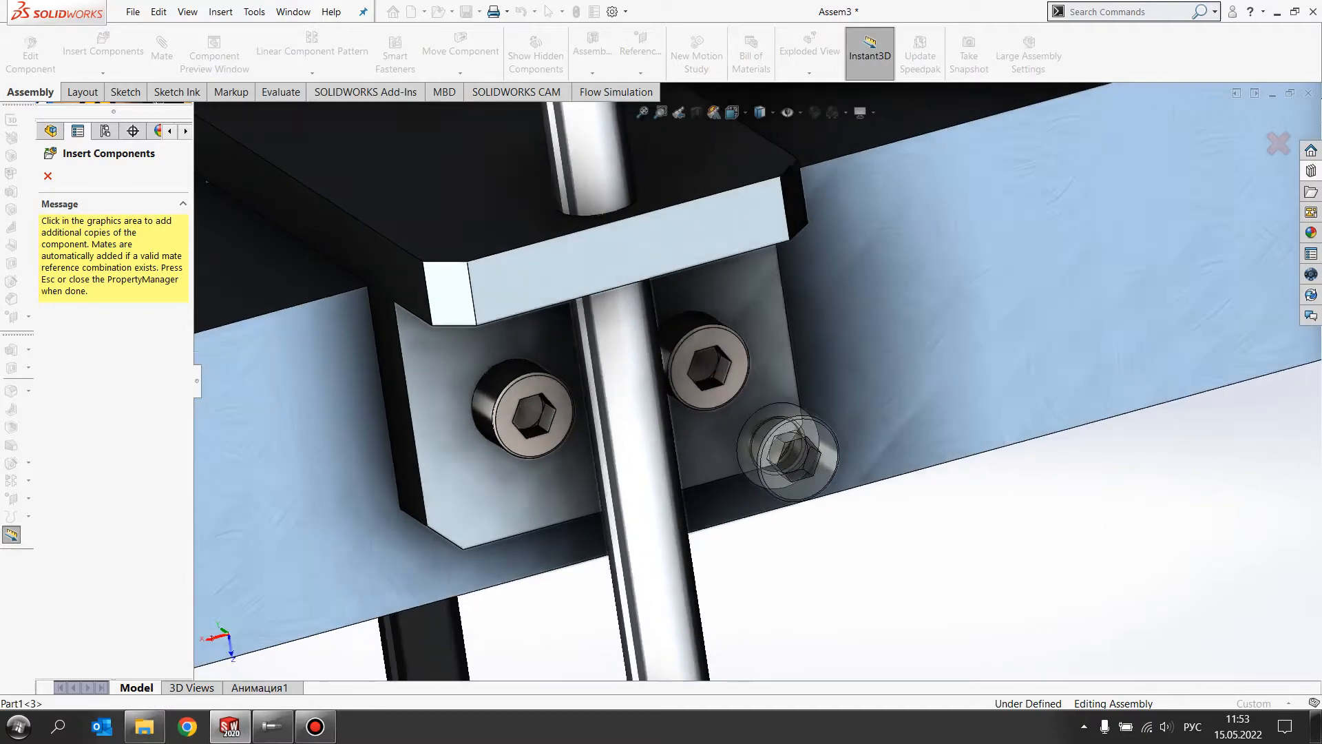
Place copies of the M8 screw in the threaded holes on the opposite side of the same bracket.
middle_click_drag(782, 443, 757, 547)
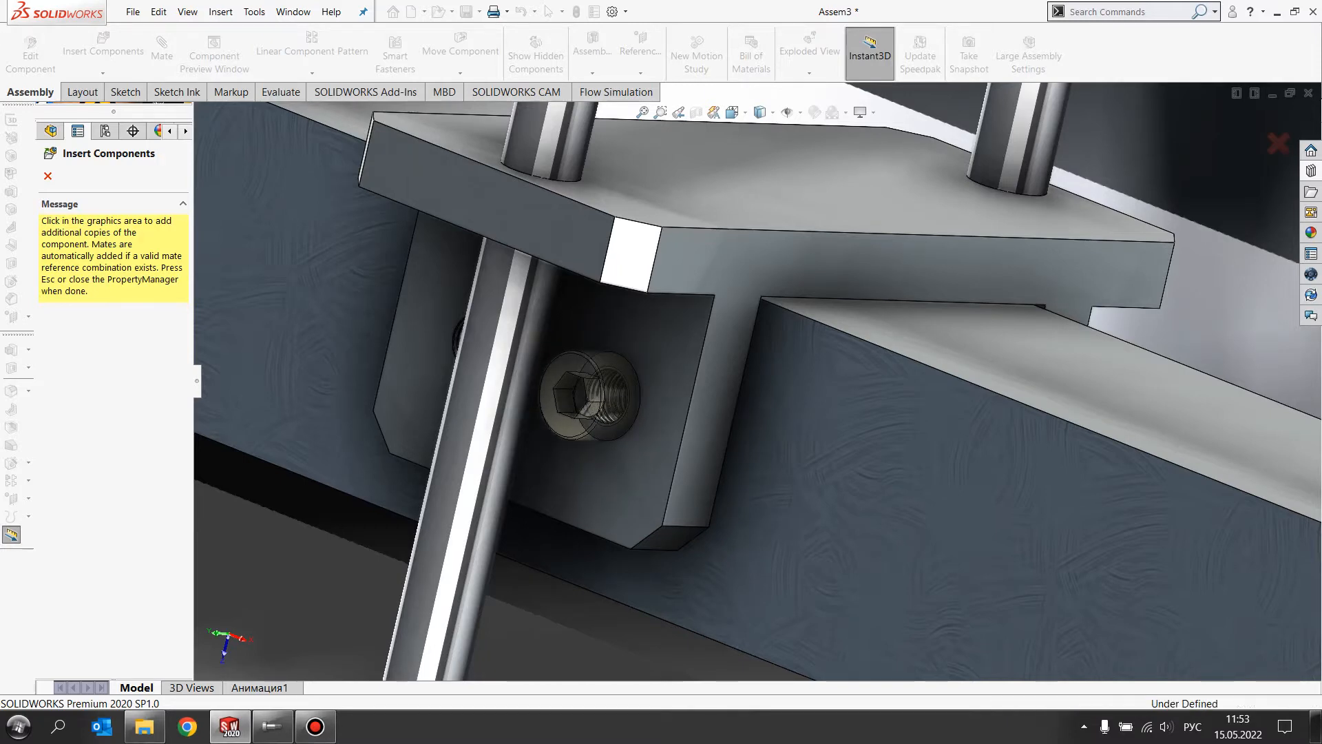
left_click(591, 396)
middle_click_drag(506, 323, 613, 310)
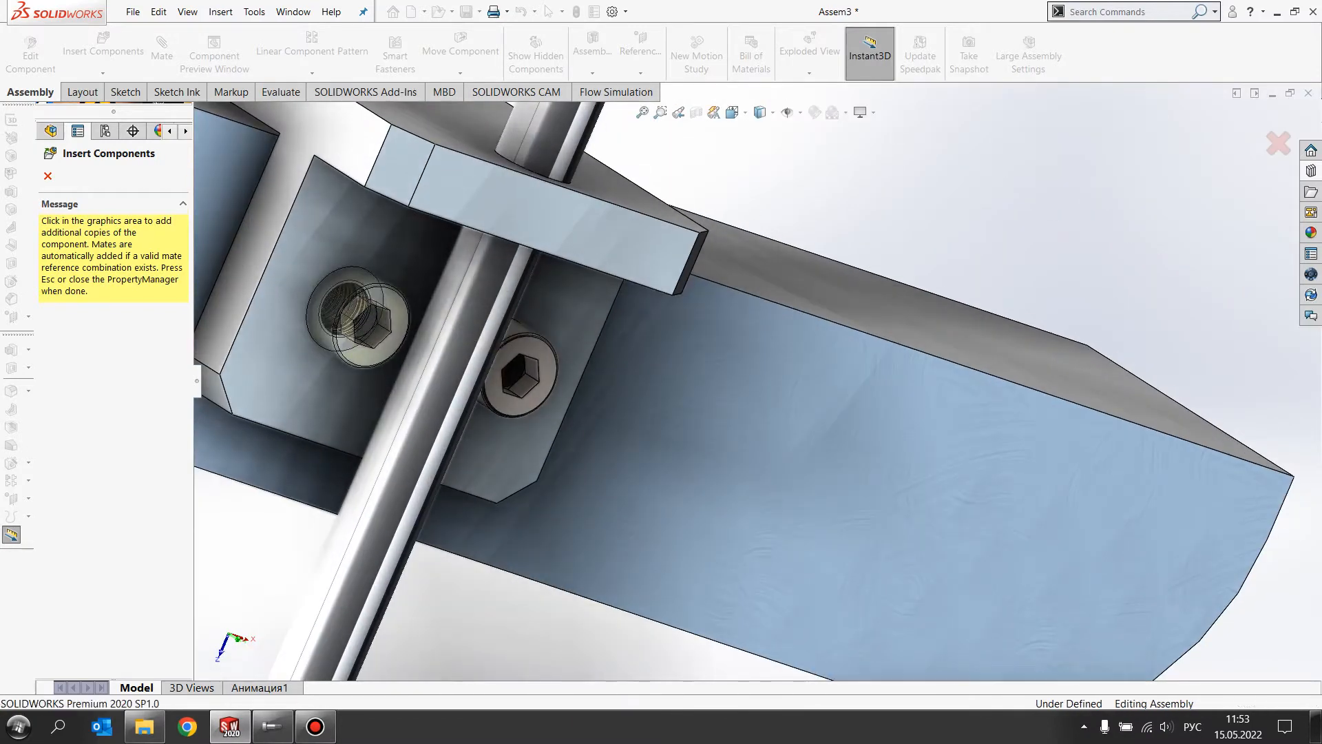
Place M8 screws in both threaded holes on the facing side of the second bracket, farther along the beam.
scroll(354, 303, "up", 6)
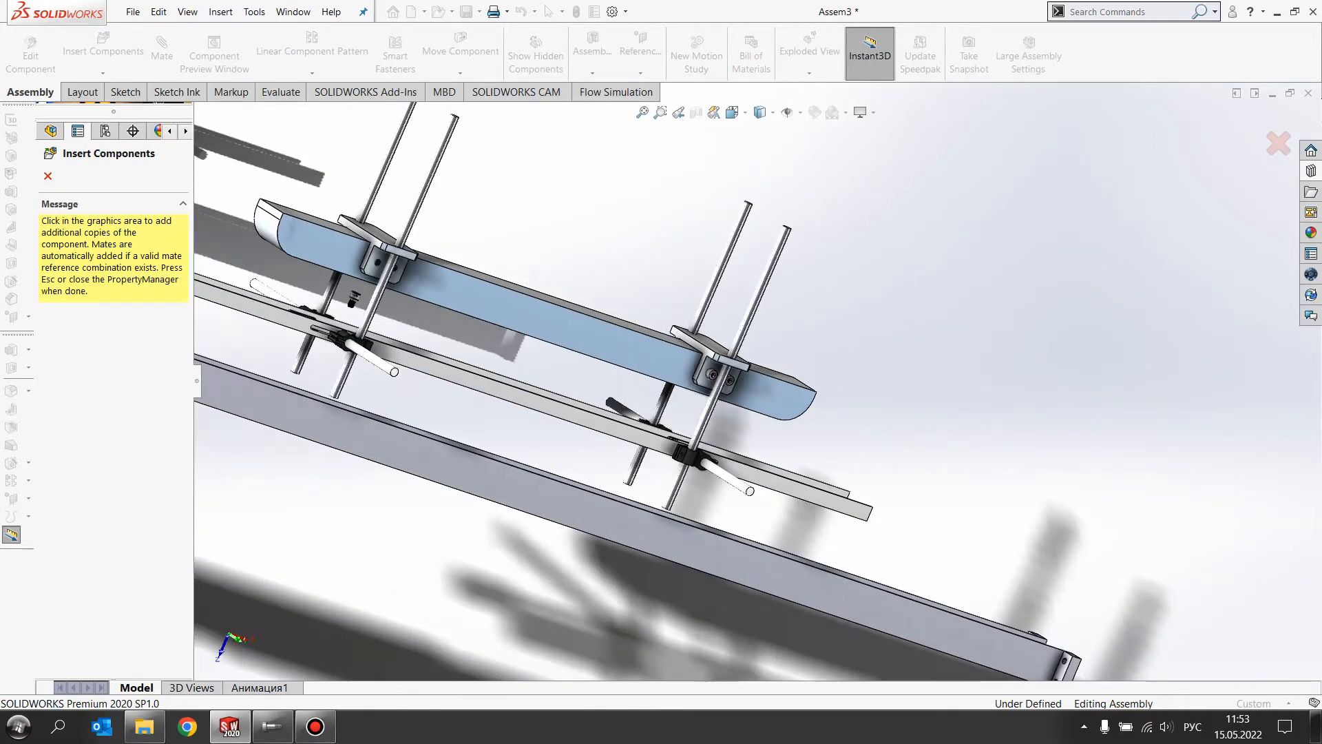
scroll(355, 303, "down", 10)
scroll(761, 382, "up", 1)
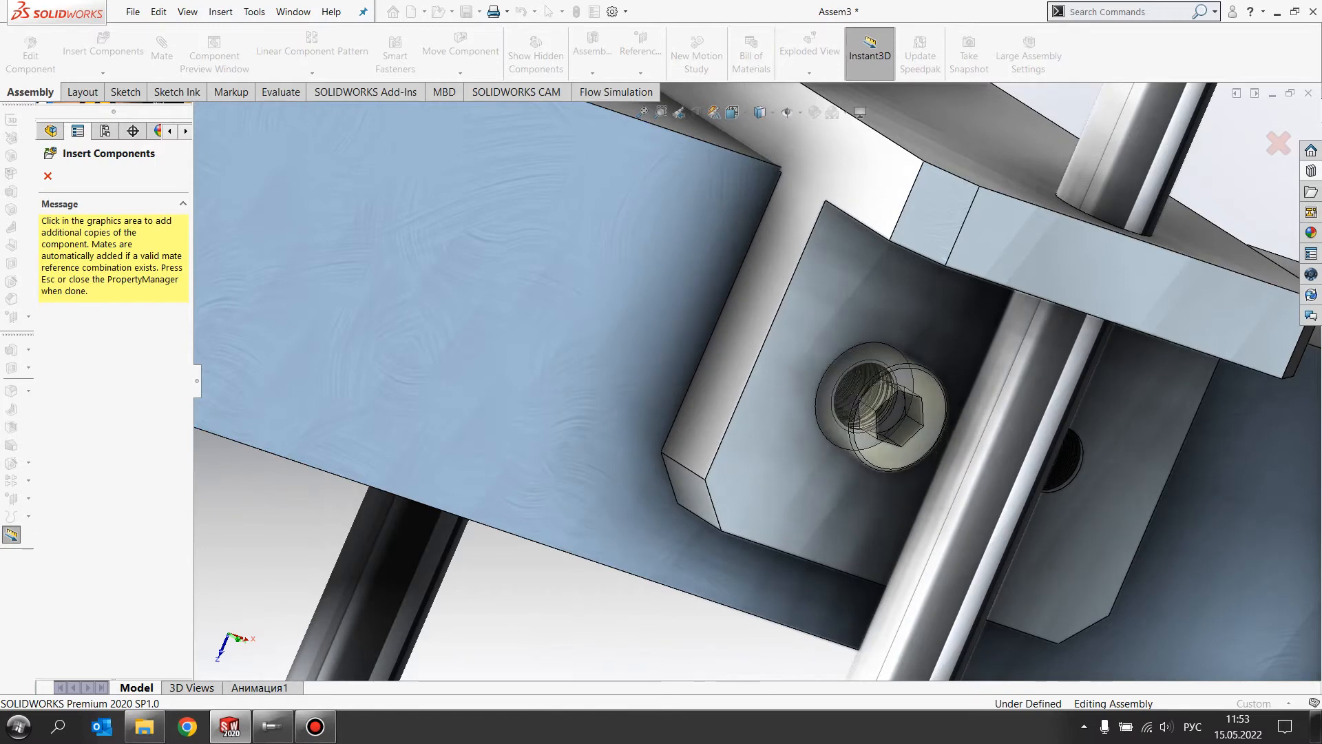
left_click(881, 407)
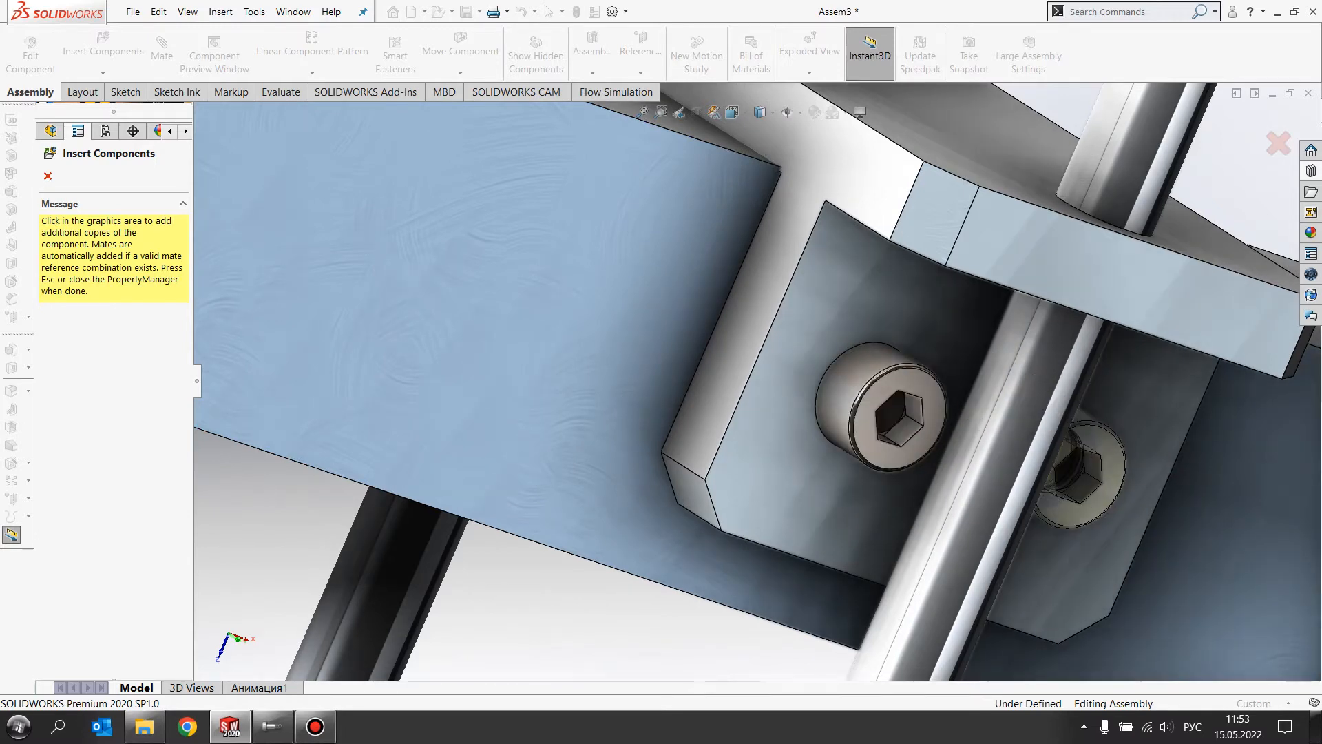
middle_click_drag(1081, 469, 940, 451)
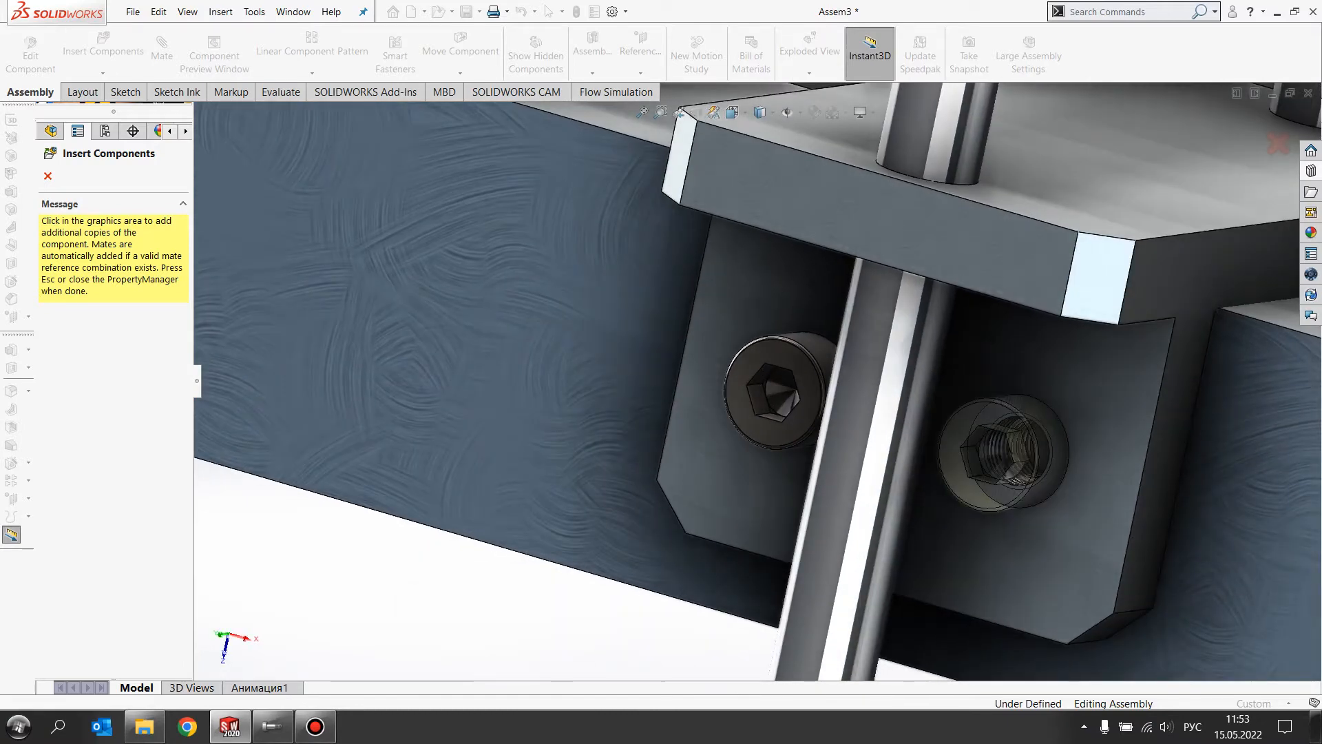
left_click(1002, 455)
Place M8 screws in both threaded holes on the opposite side of the second bracket.
scroll(1002, 454, "up", 8)
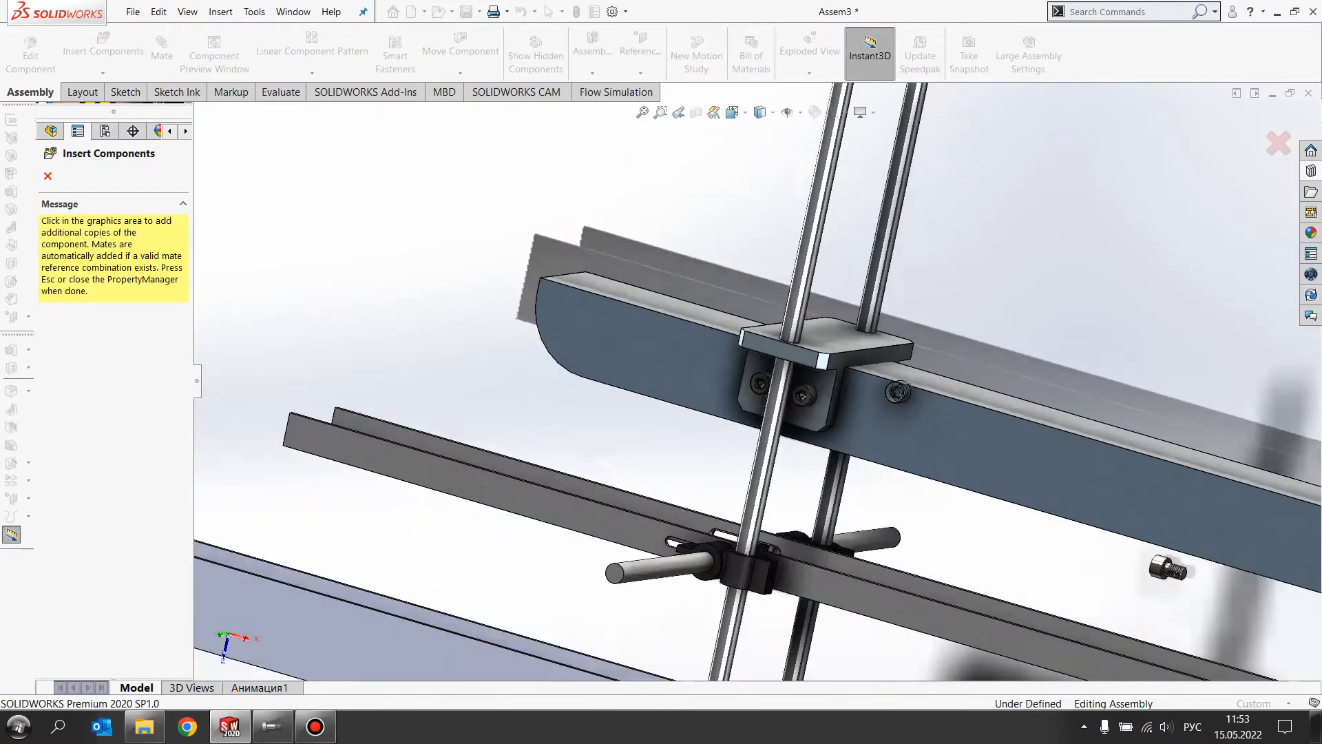
middle_click_drag(897, 392, 595, 372)
scroll(1088, 382, "down", 5)
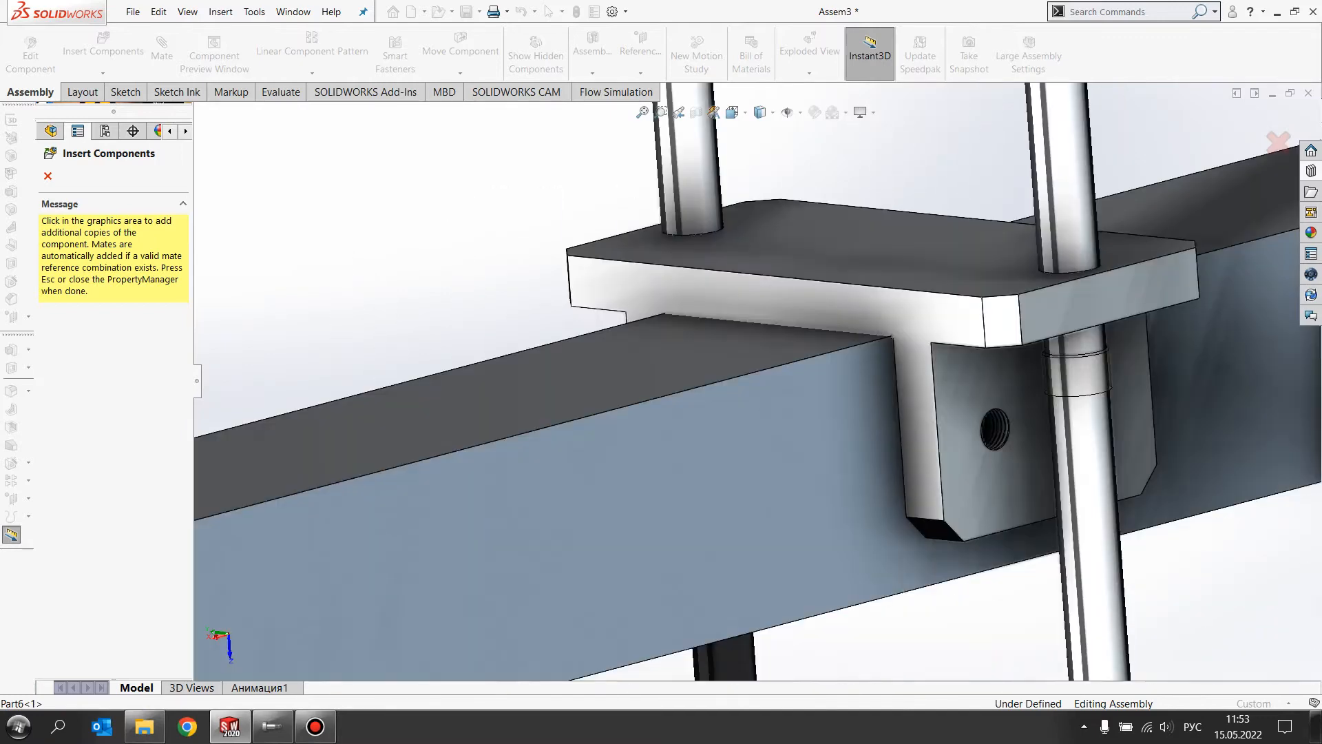
scroll(1116, 399, "down", 5)
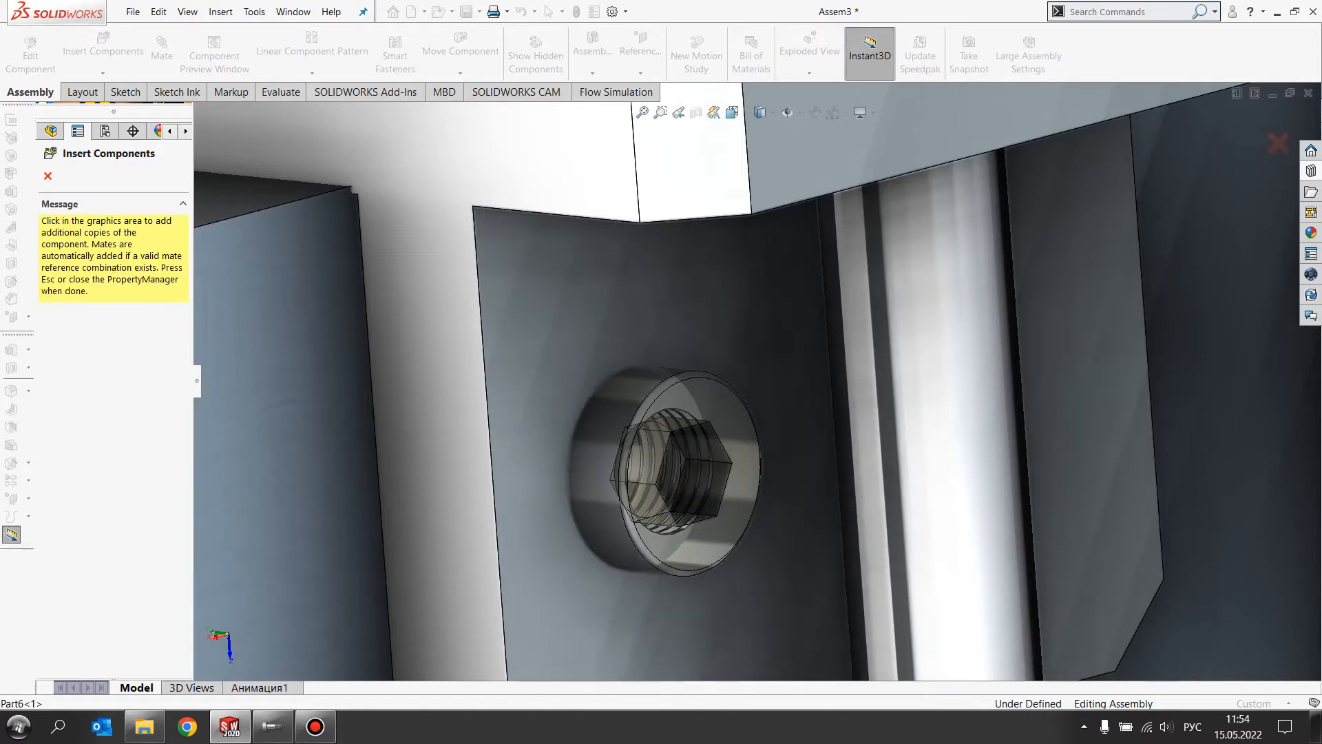
scroll(807, 340, "up", 3)
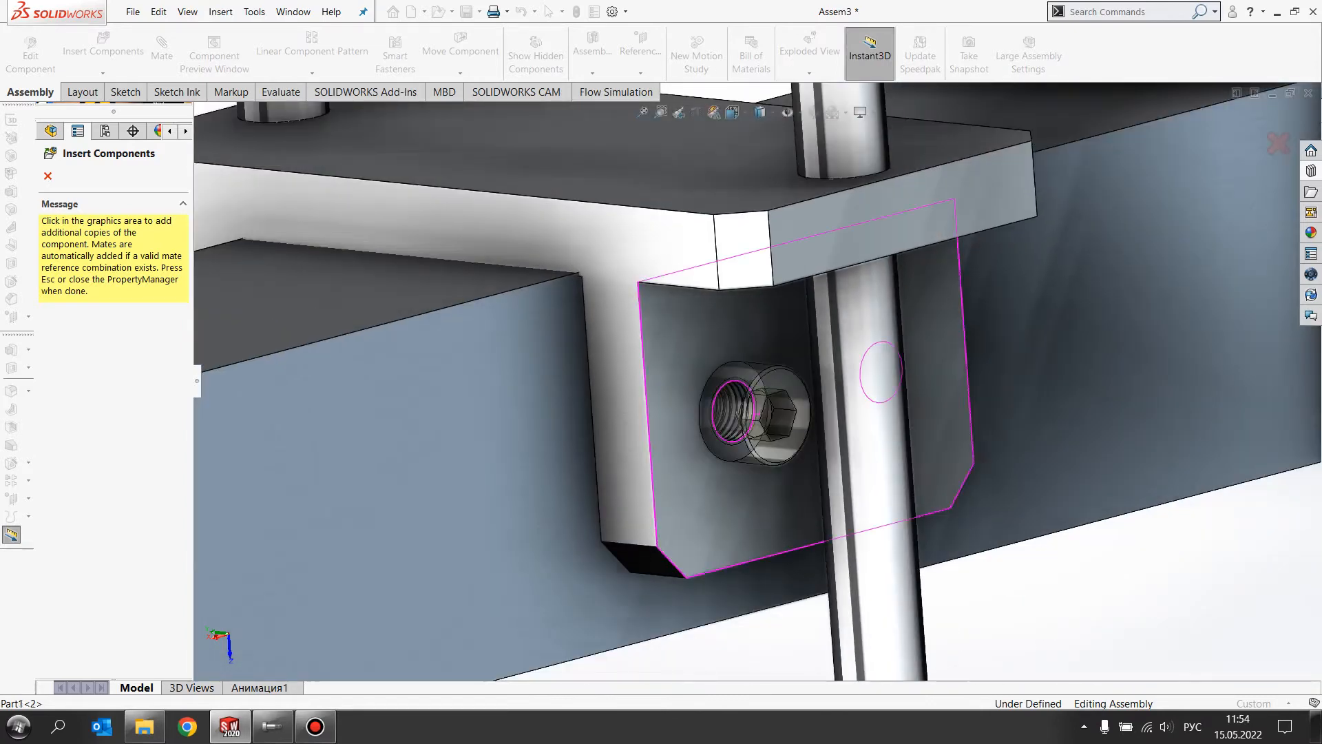
middle_click_drag(764, 413, 730, 412)
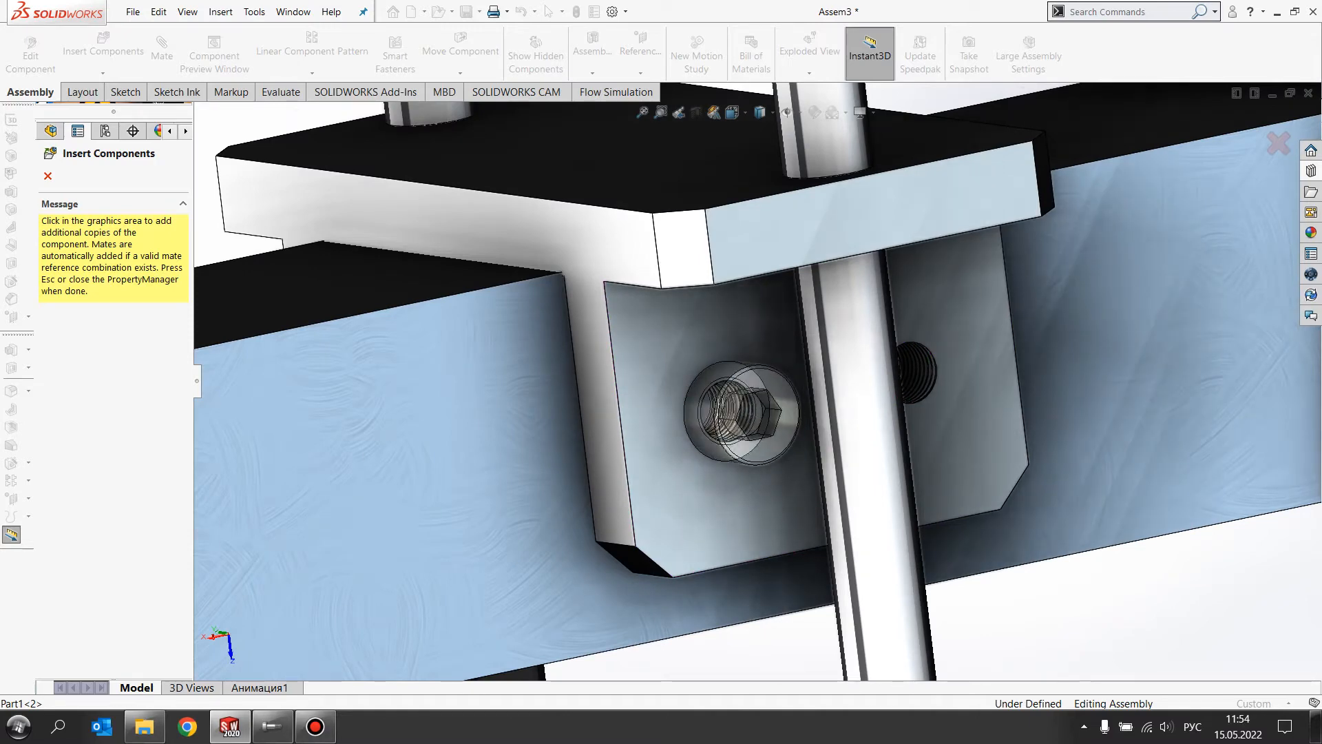
left_click(741, 414)
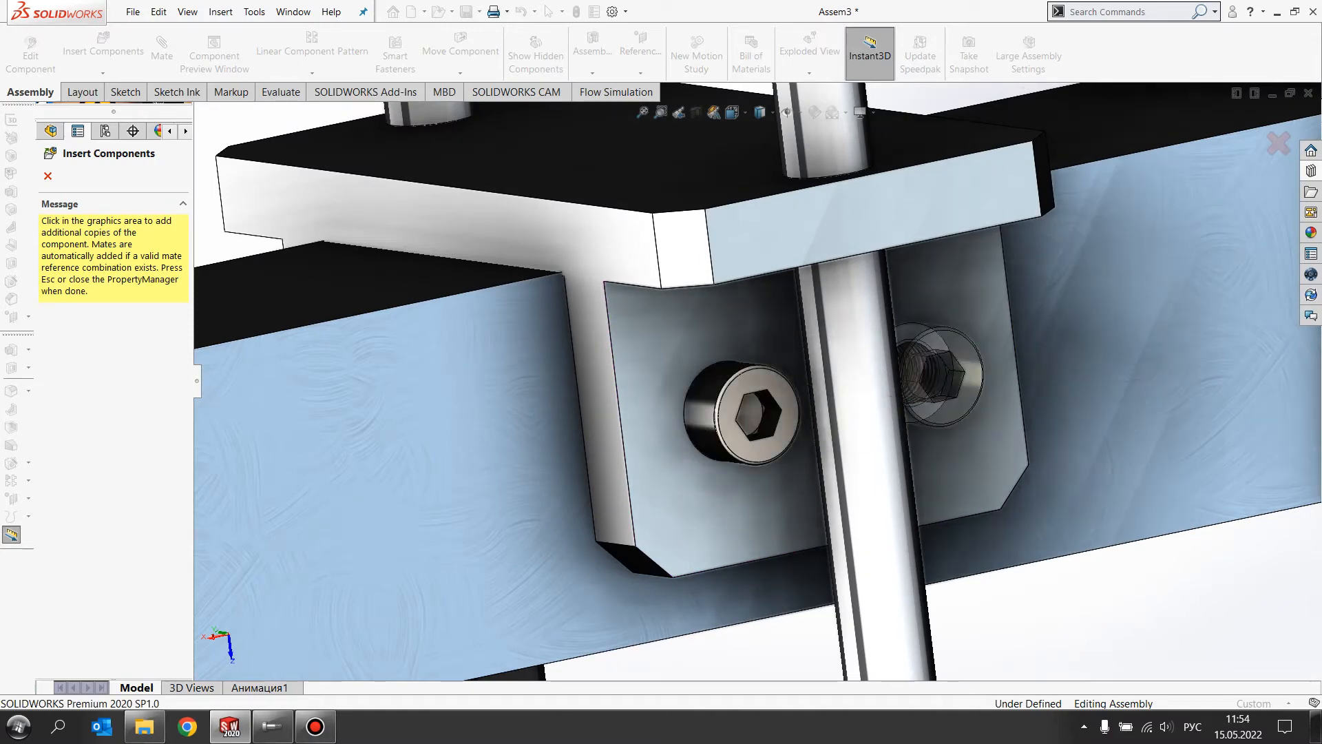
middle_click_drag(939, 379, 892, 383)
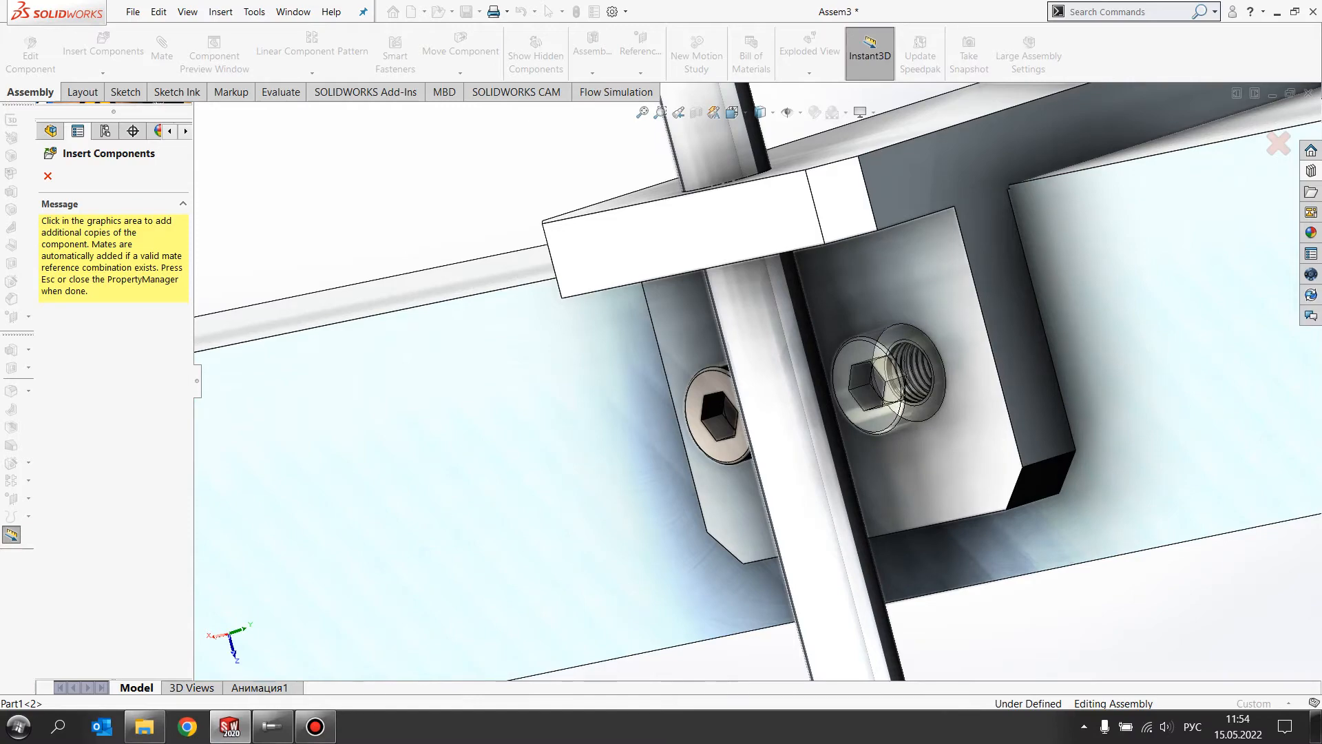
left_click(899, 380)
scroll(768, 390, "up", 7)
mouse_move(767, 390)
middle_mouse_down()
mouse_move(821, 401)
mouse_move(833, 383)
mouse_move(774, 355)
mouse_move(740, 392)
mouse_move(754, 389)
middle_mouse_up()
scroll(795, 355, "up", 5)
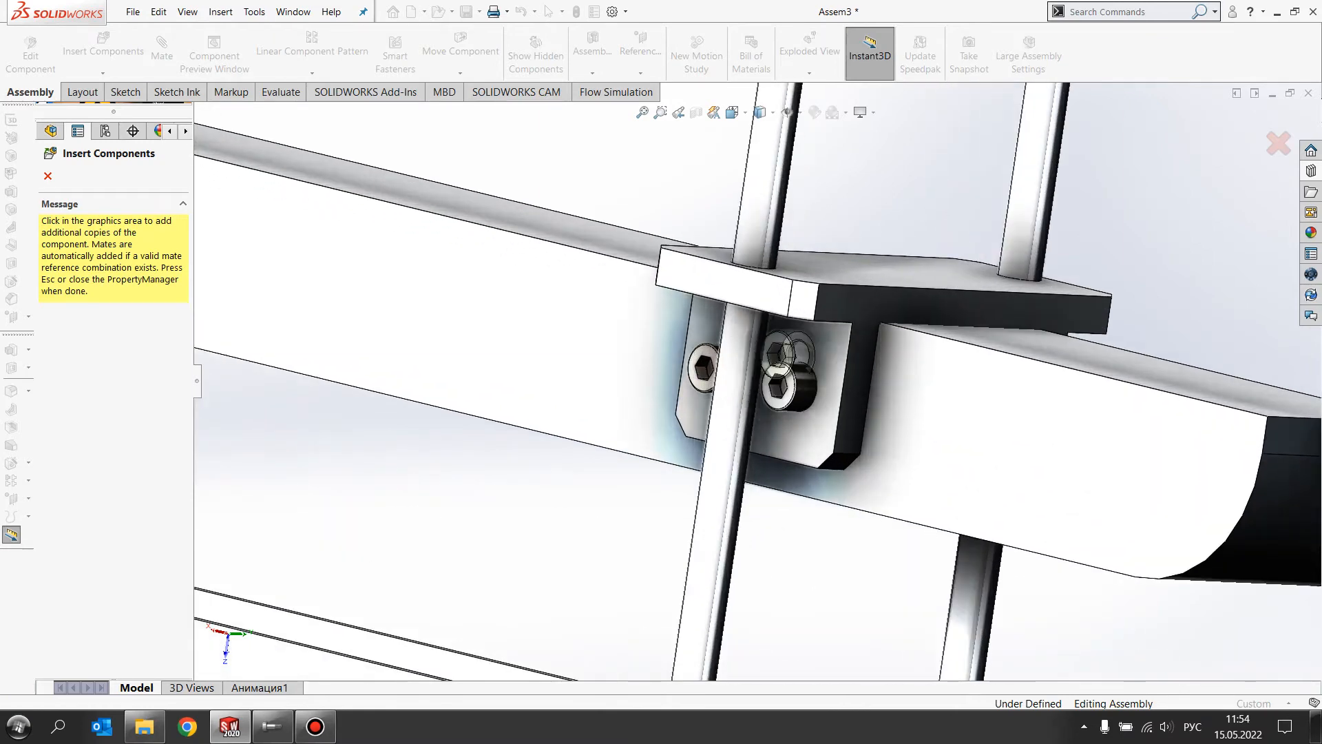
Finish placing screws and delete the stray socket head screw floating away from the assembly.
key("Escape")
scroll(774, 382, "down", 5)
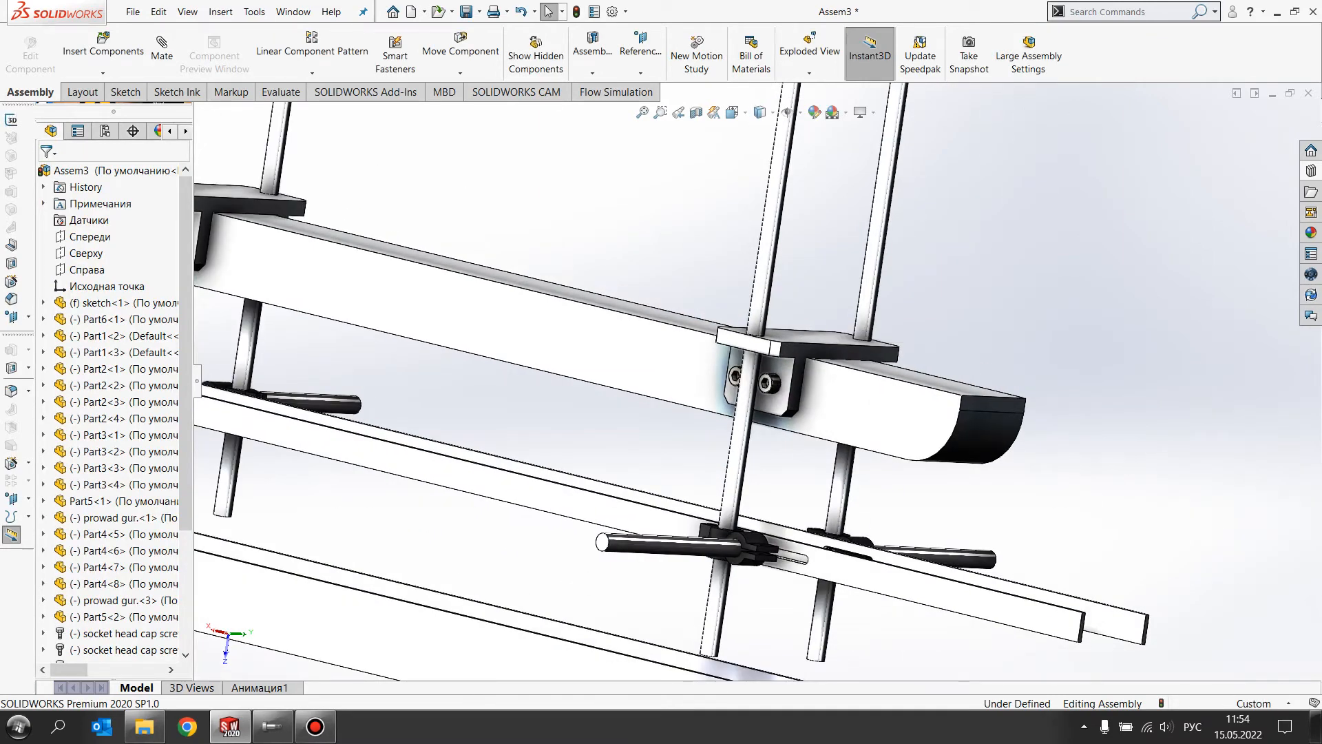
mouse_move(787, 364)
left_mouse_down()
mouse_move(752, 355)
mouse_move(780, 362)
left_mouse_up()
scroll(807, 487, "down", 3)
middle_click_drag(804, 491, 589, 382)
left_click(589, 382)
key("Delete")
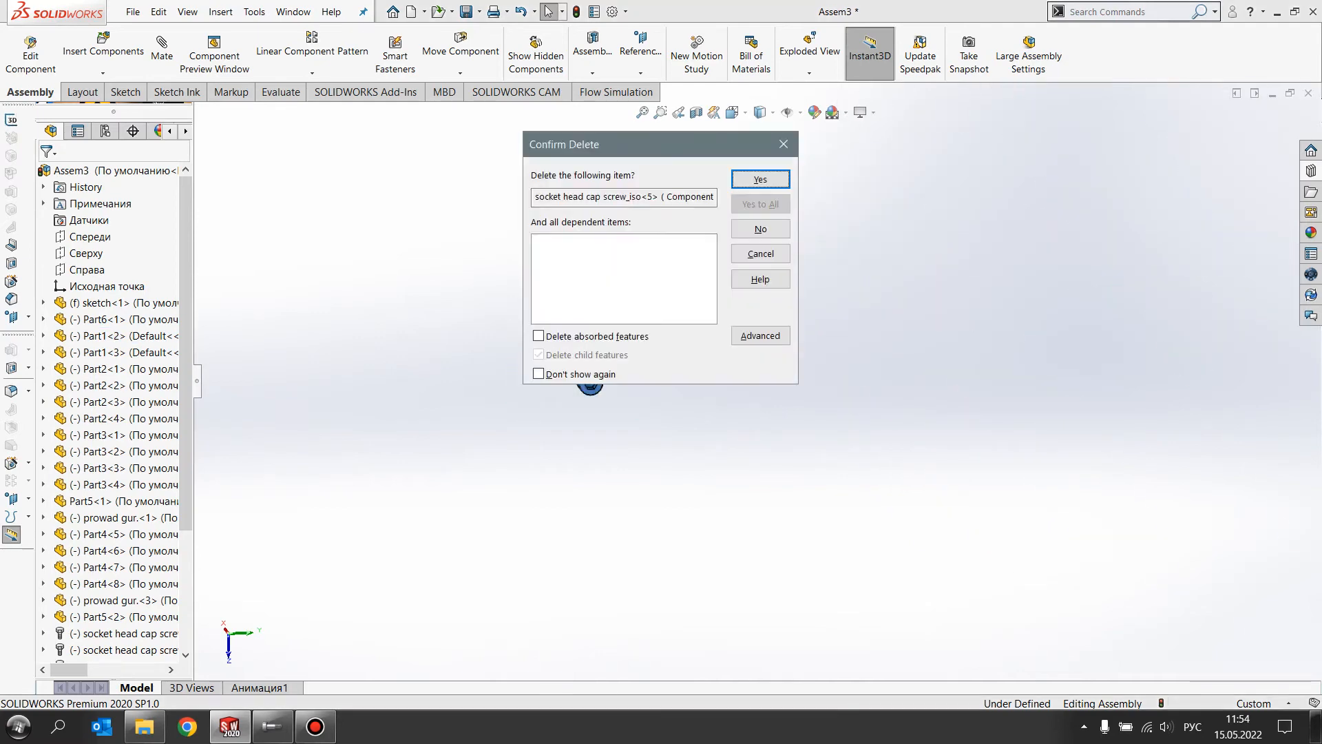
key("Return")
Delete the other loose socket head screw lying beyond the ends of the long rails.
key("f")
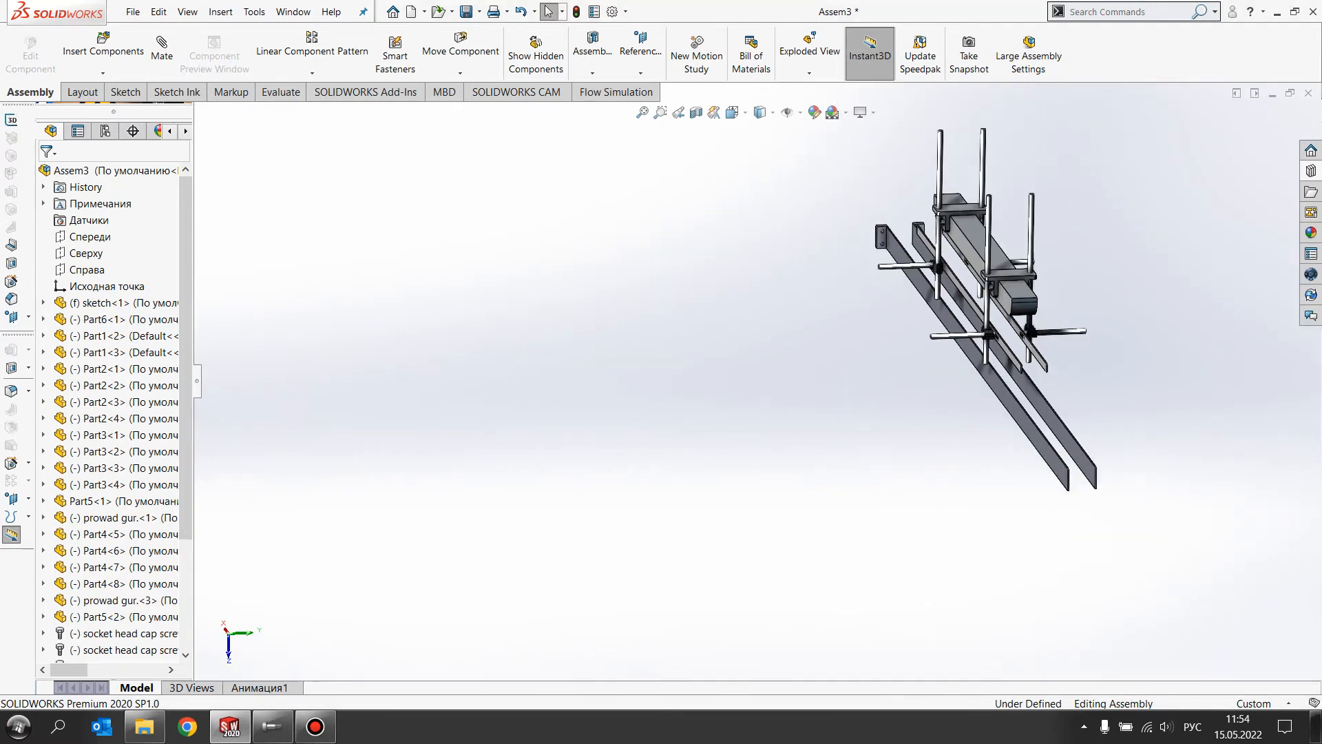
middle_click_drag(1036, 299, 1053, 332)
scroll(922, 303, "down", 4)
scroll(922, 313, "up", 6)
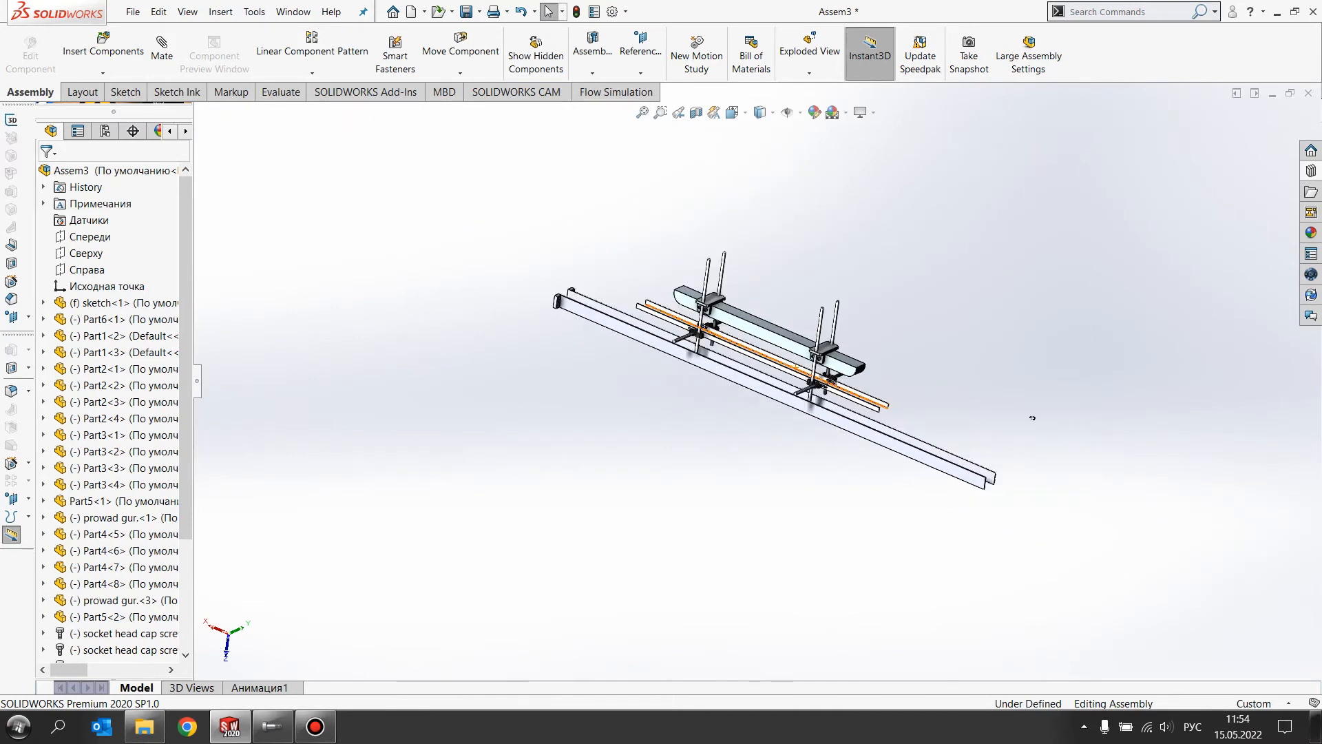
key("Delete")
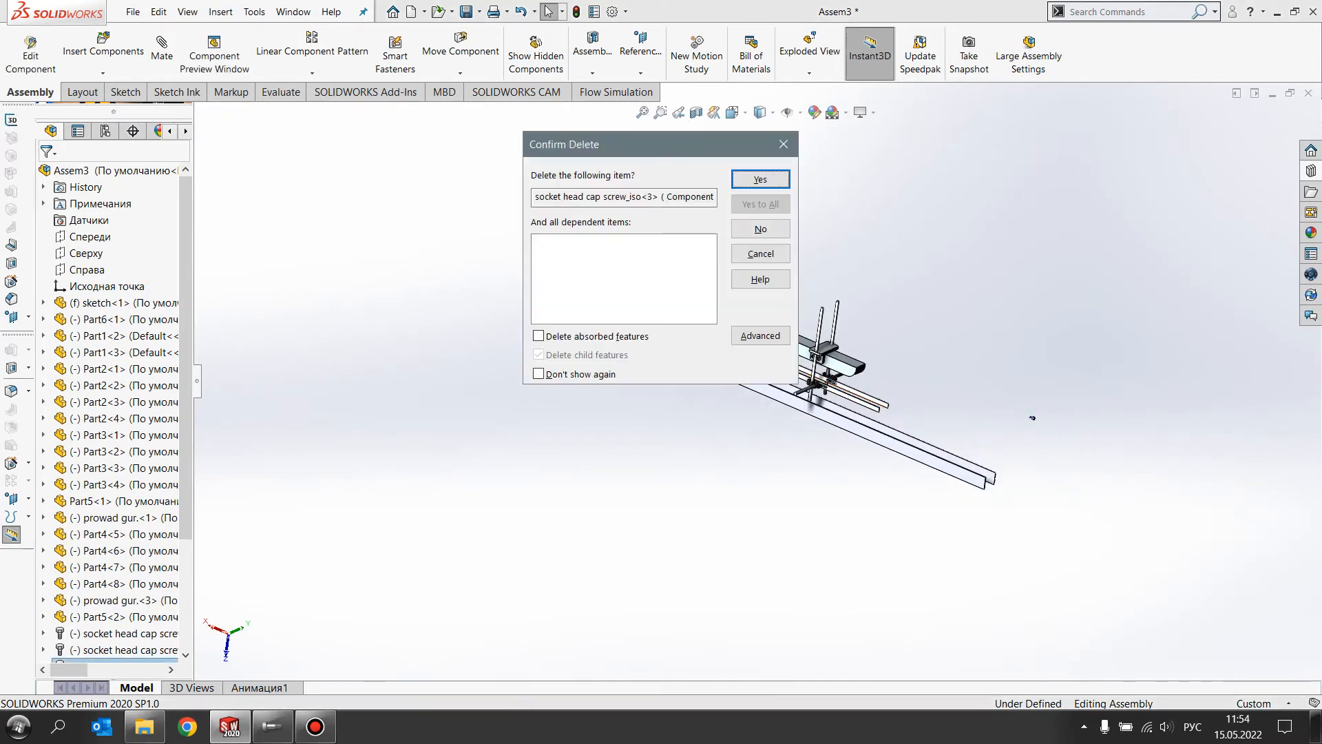
key("Return")
Examine the bracket screws and the whole assembly from several angles, with the feature tree hidden for more room.
scroll(1033, 417, "down", 5)
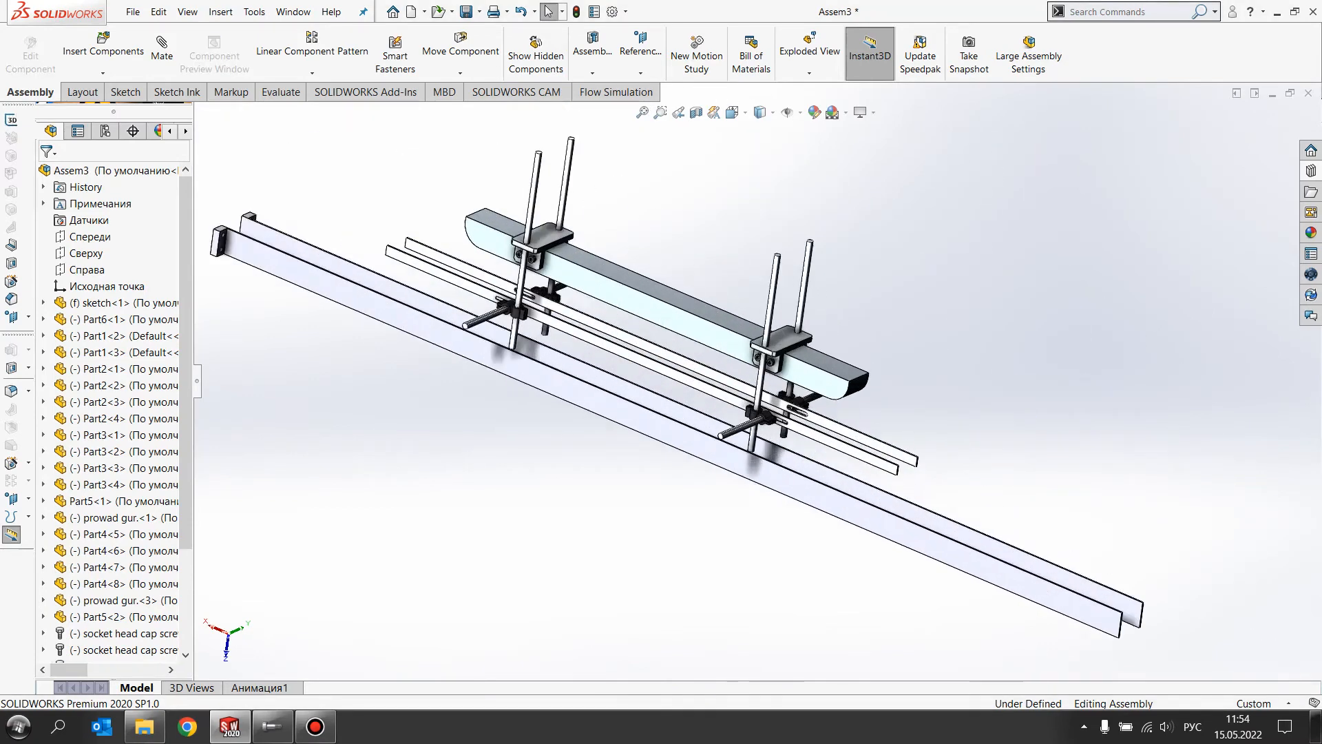
mouse_move(738, 334)
middle_mouse_down()
mouse_move(718, 321)
mouse_move(734, 317)
middle_mouse_up()
scroll(695, 331, "down", 6)
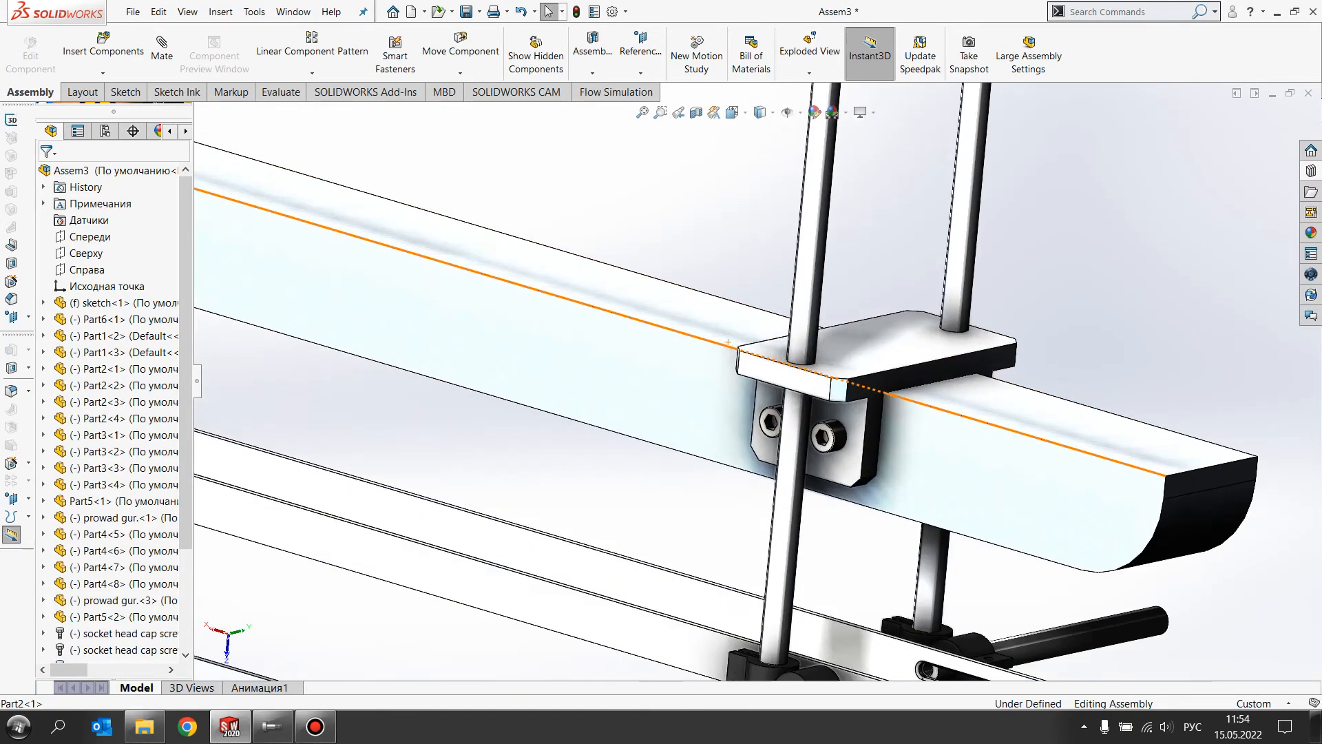
middle_click_drag(726, 463, 732, 457)
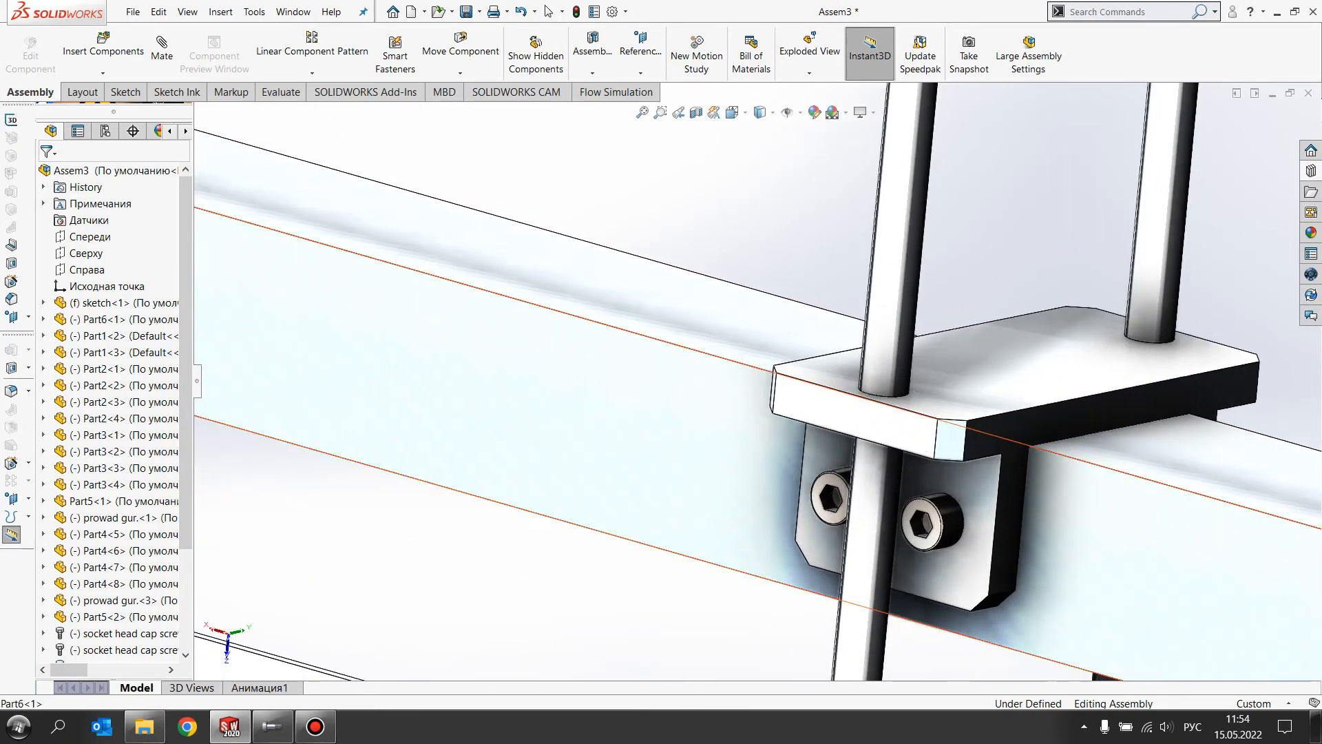
key("F9")
scroll(456, 430, "up", 7)
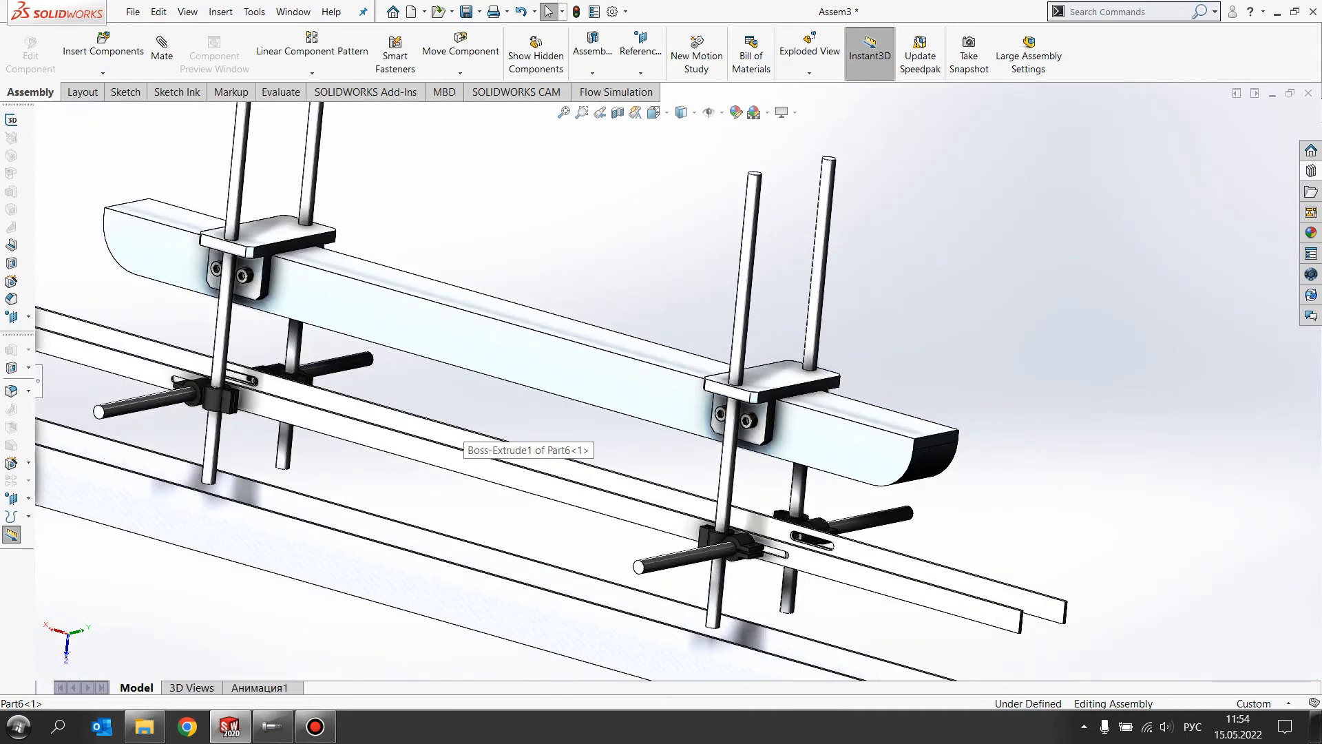
middle_click_drag(744, 440, 649, 492)
scroll(691, 443, "up", 6)
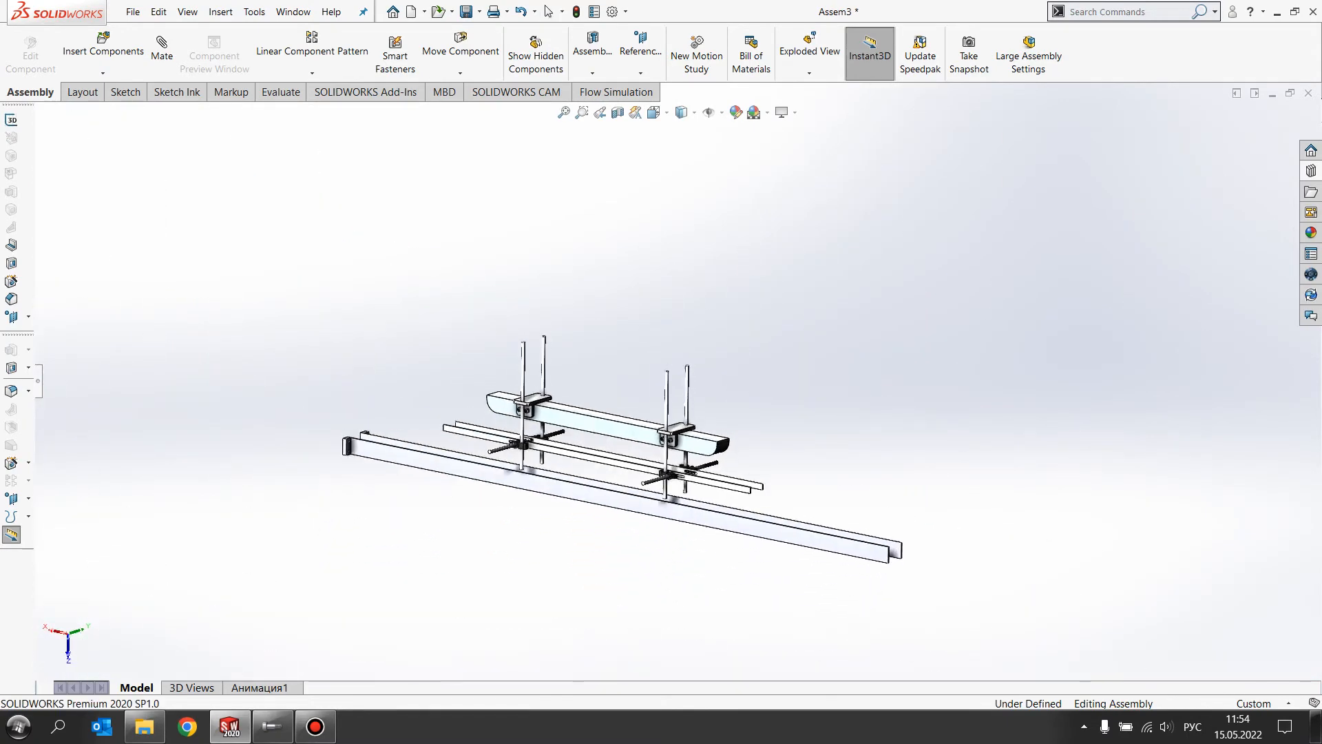
scroll(649, 494, "down", 6)
scroll(609, 438, "up", 4)
middle_click_drag(600, 429, 542, 438)
scroll(620, 386, "down", 5)
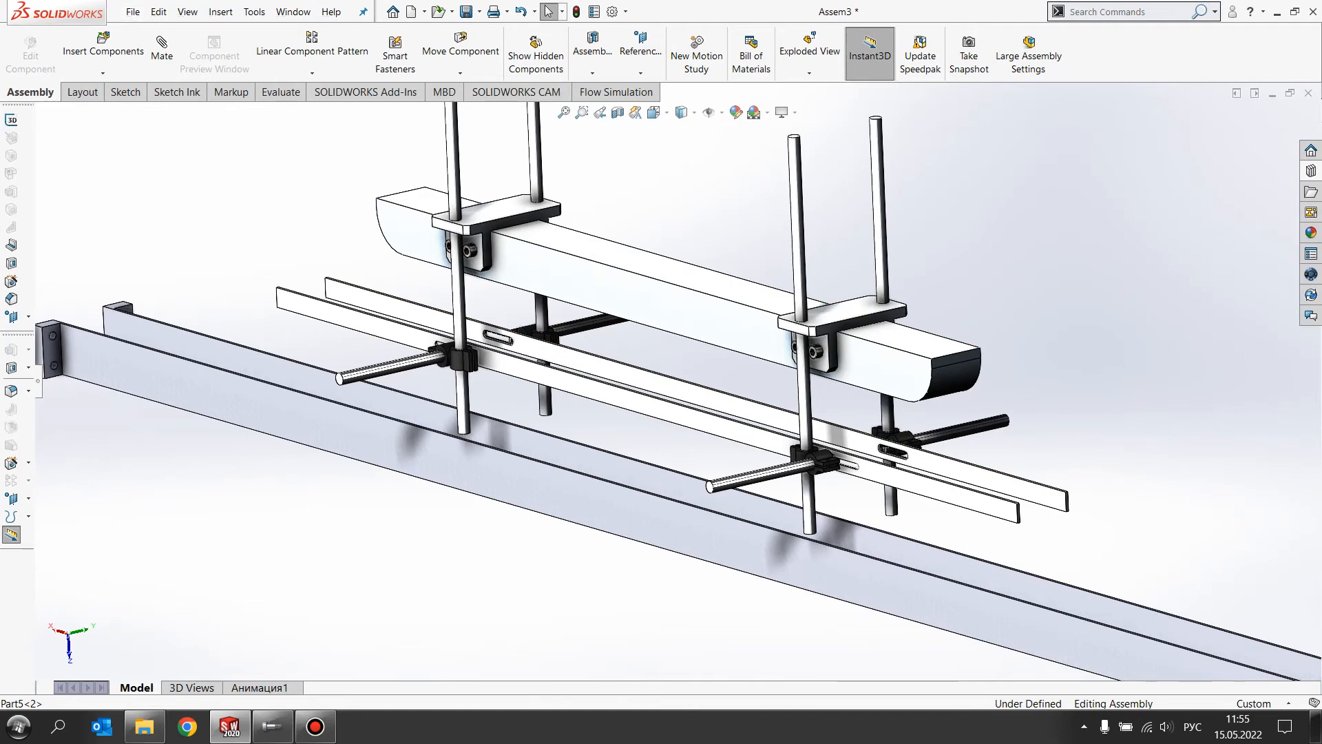
Recolour the beam brackets' first burnished aluminum appearance to a stronger light cyan with a red value of 131.
left_click(39, 380)
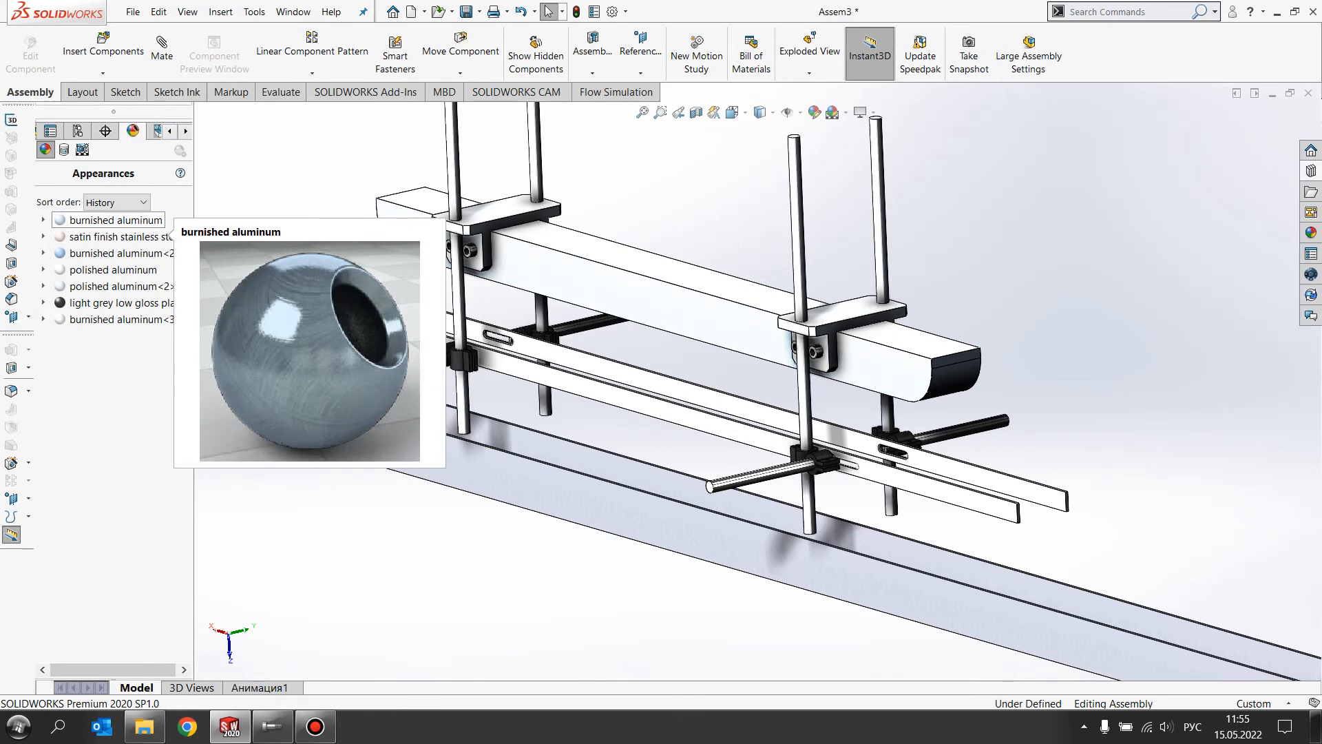
left_click(114, 220)
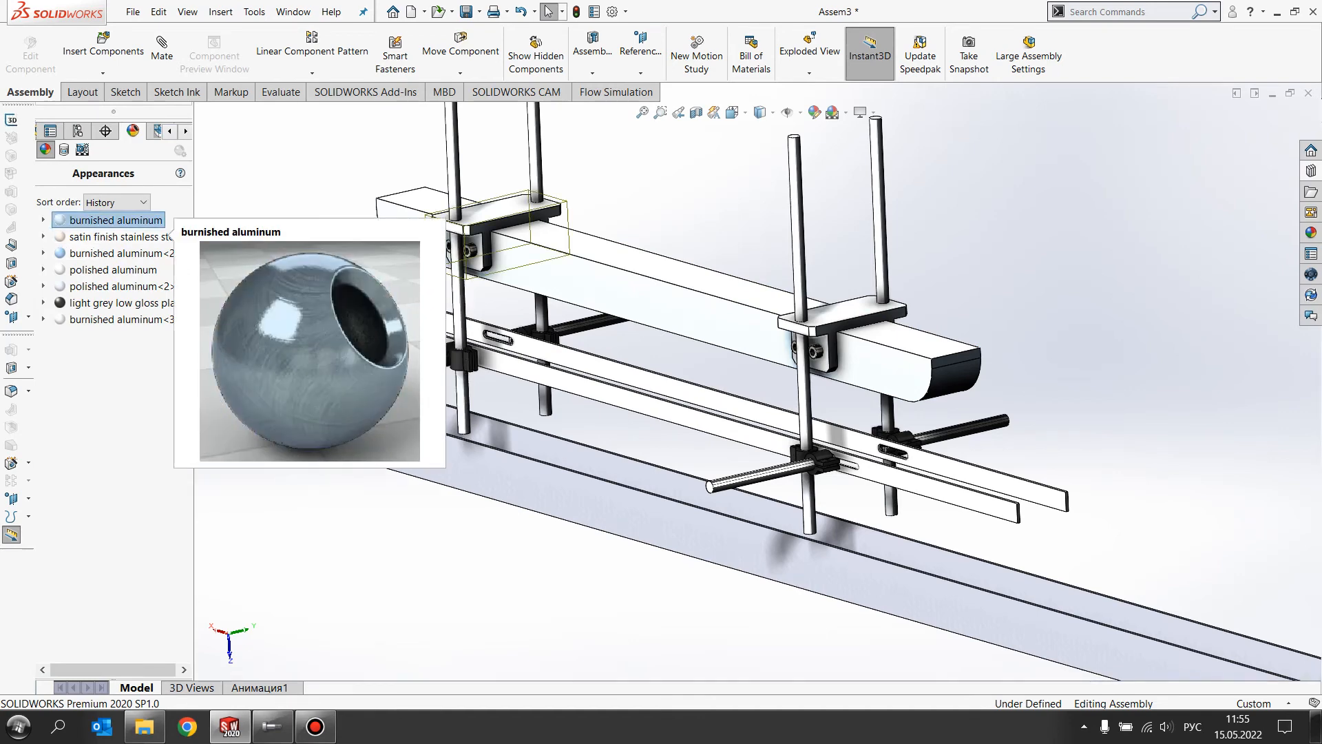
right_click(110, 219)
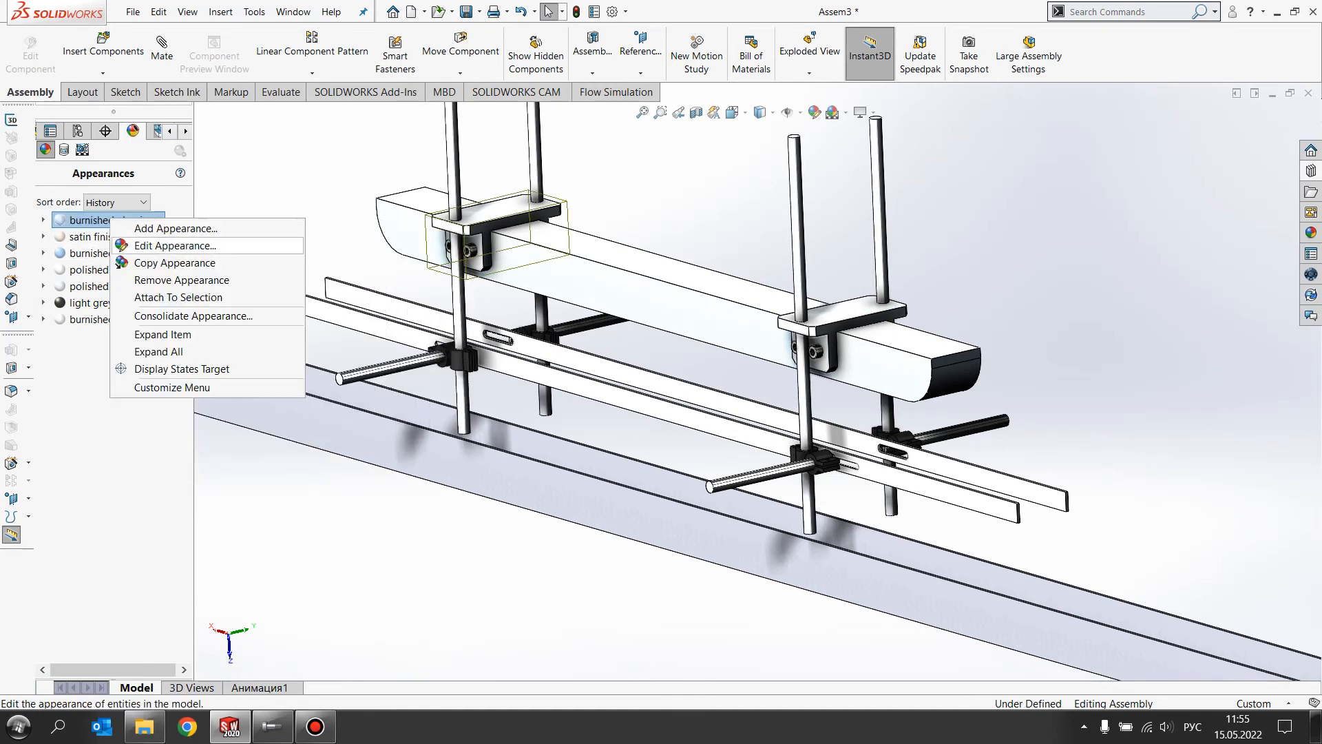
left_click(174, 245)
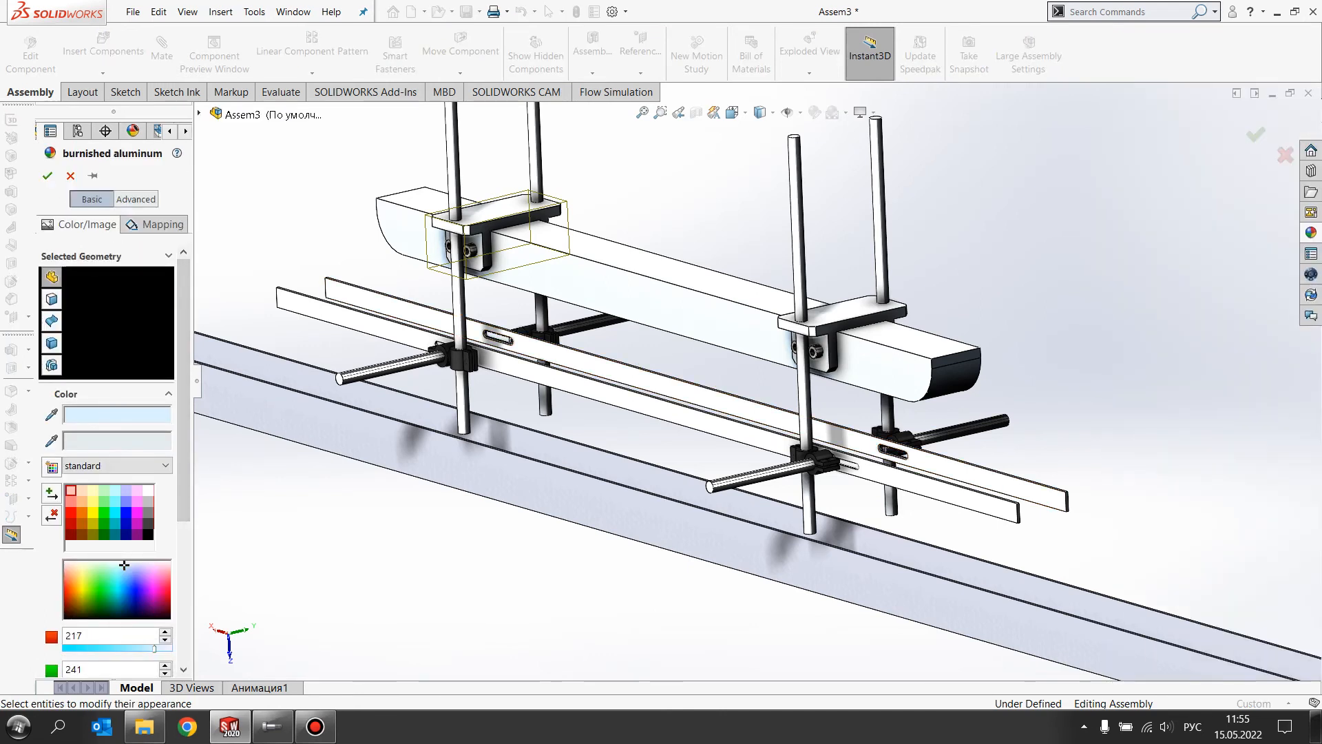
left_click_drag(121, 567, 120, 574)
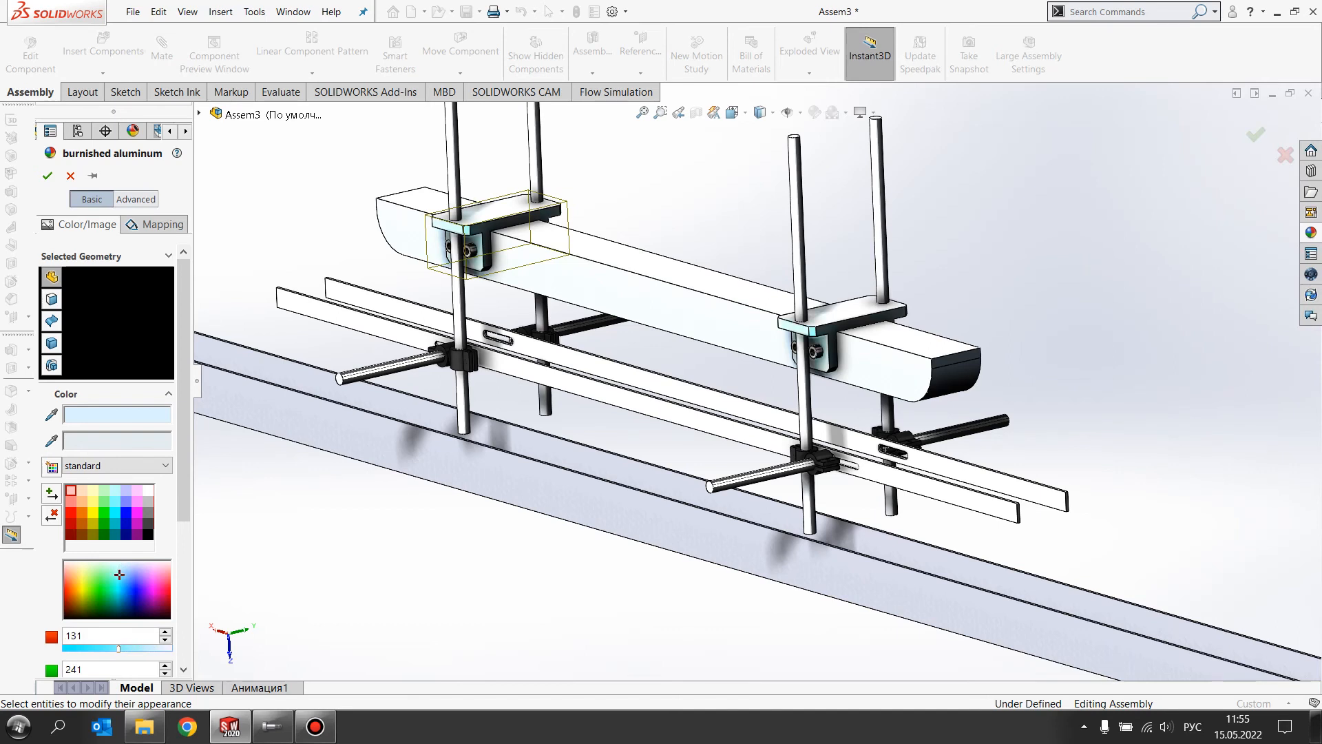
left_click(47, 175)
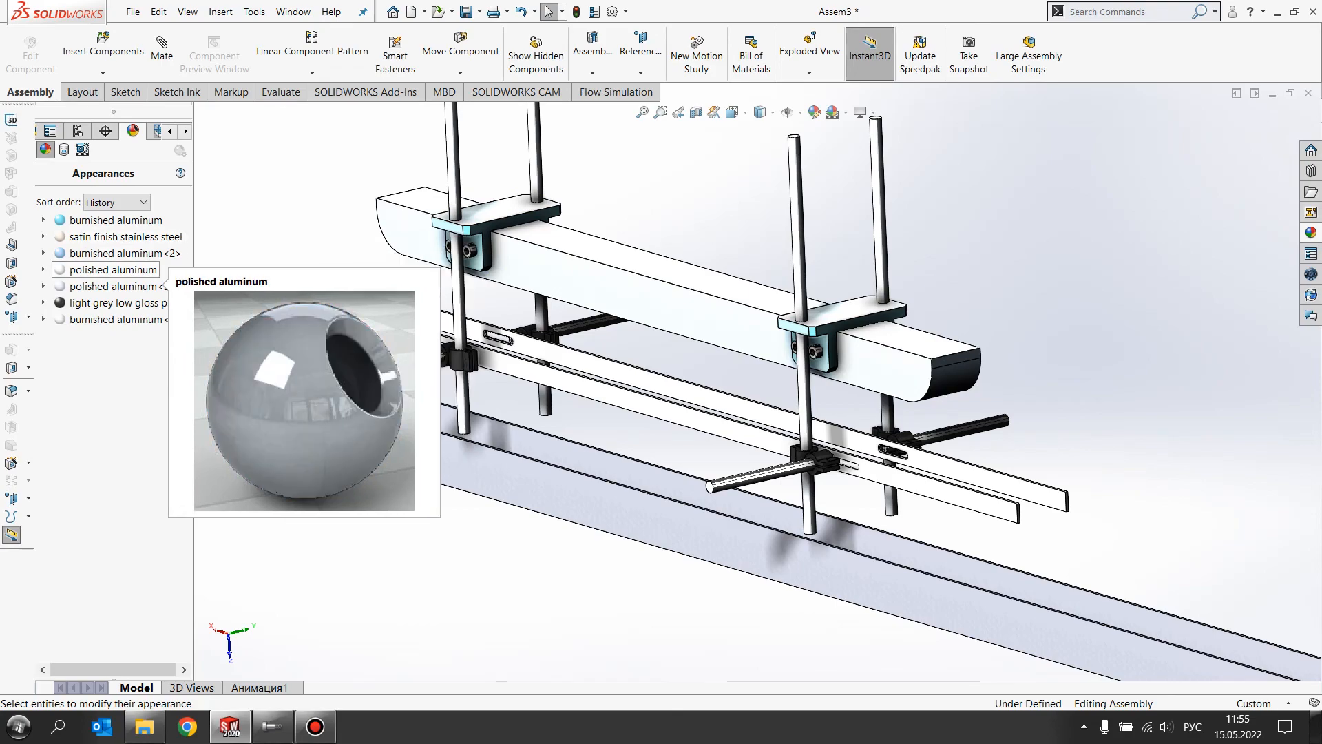